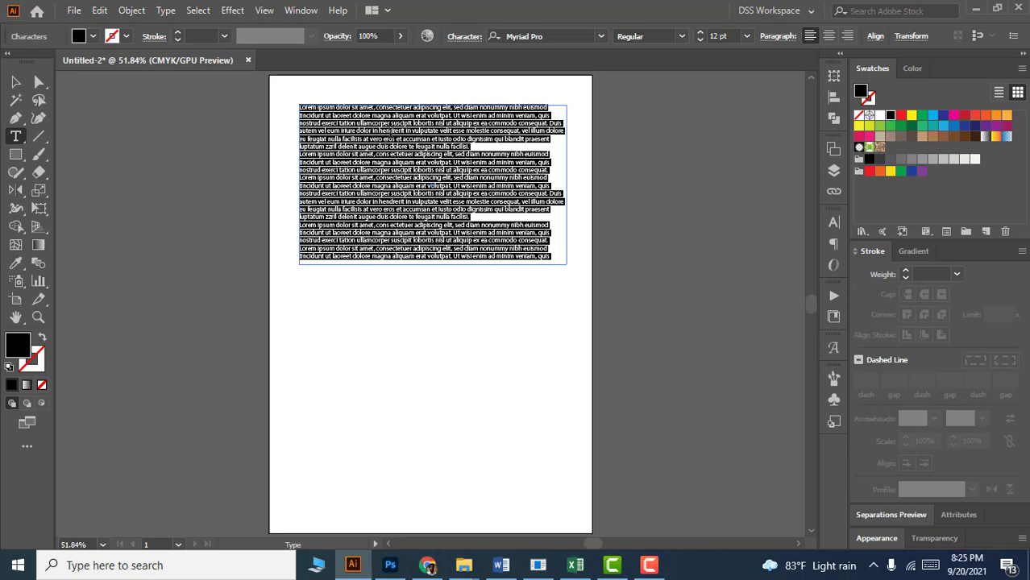
Try replacing all the selected placeholder text with arbitrary typed characters, and undo the replacement
scroll(391, 136, "up", 1)
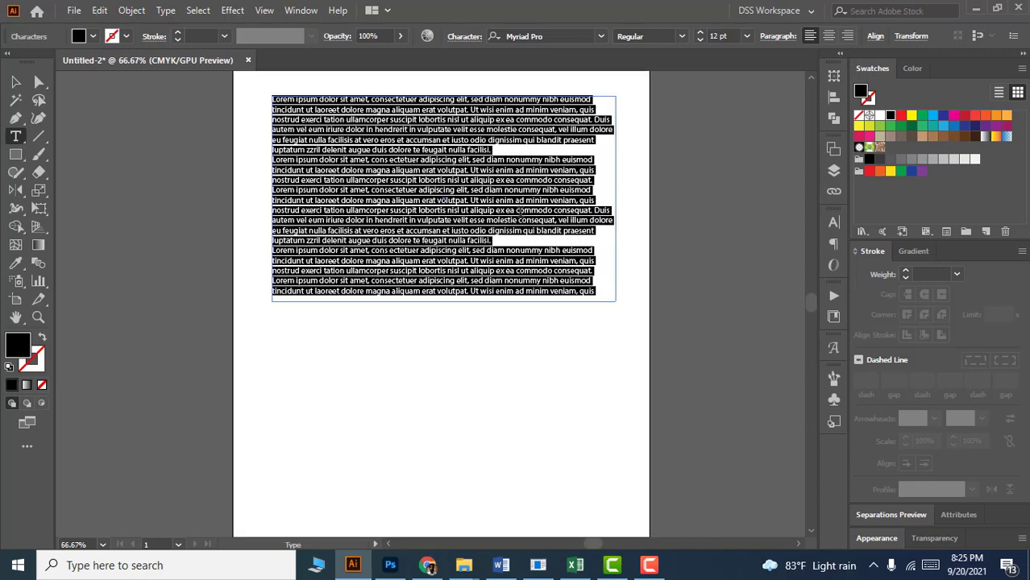
scroll(544, 229, "up", 2)
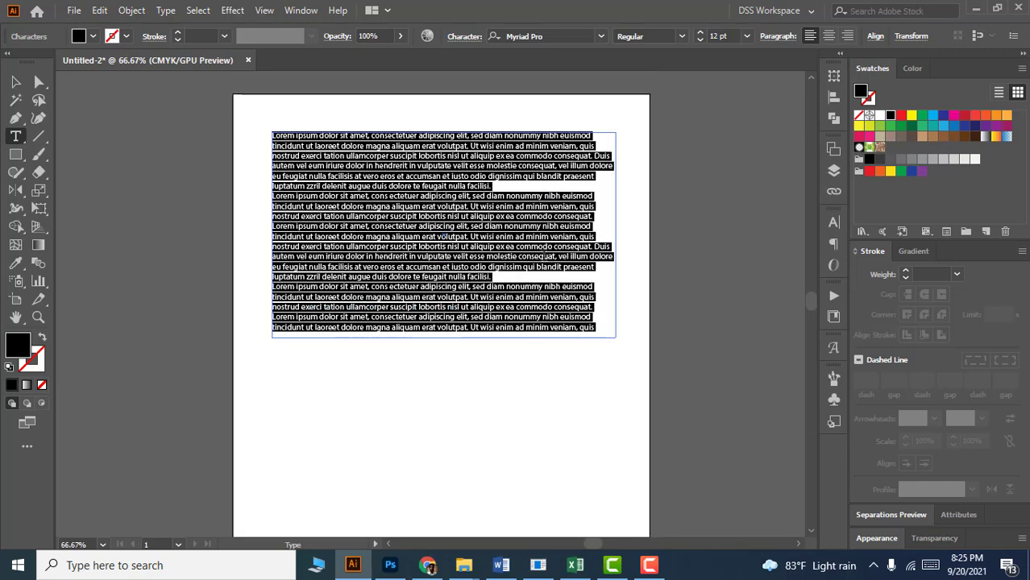
type("kljasdf asdkfl")
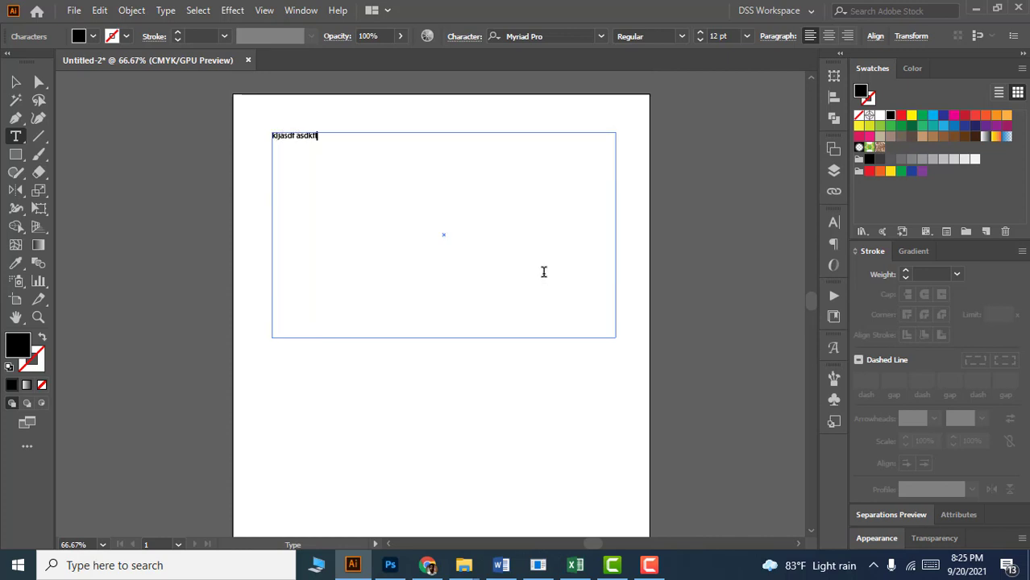
type("hasdf asdflkhajsdf asdlkjasdf asd")
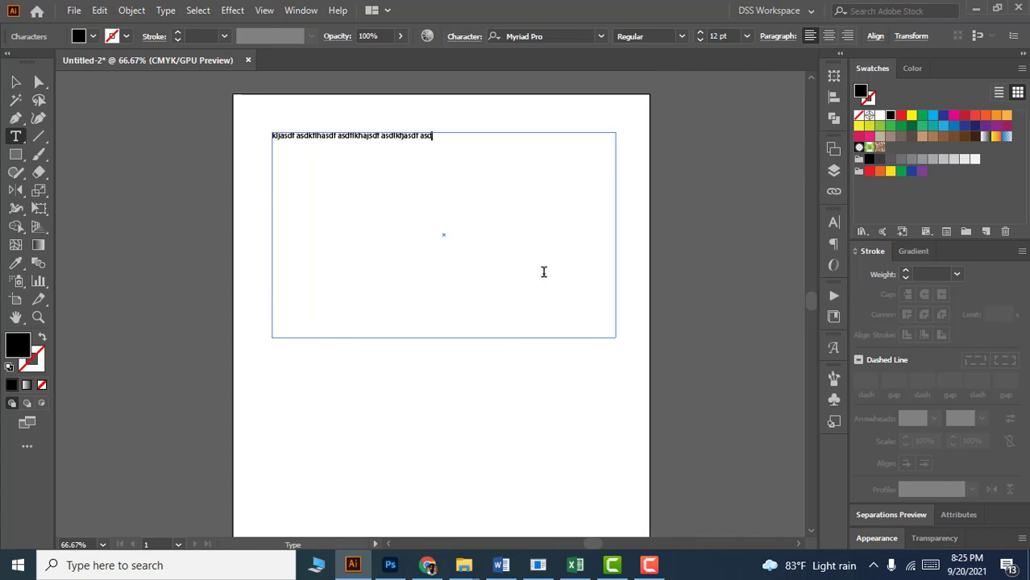
type("flkahsdfa sdfaslksdjfasd faslkdjfasdf asdflkjh")
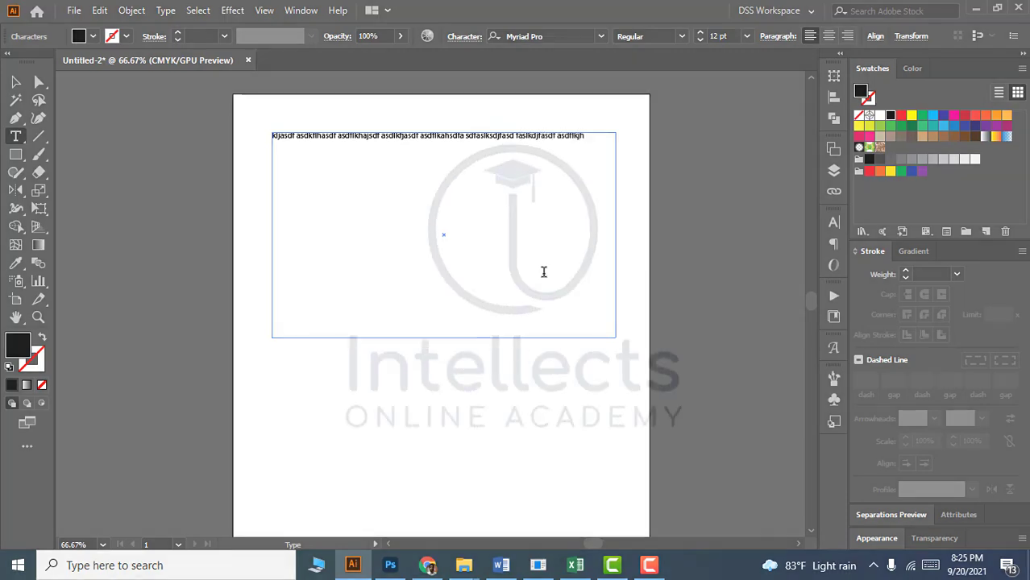
key("ctrl+z")
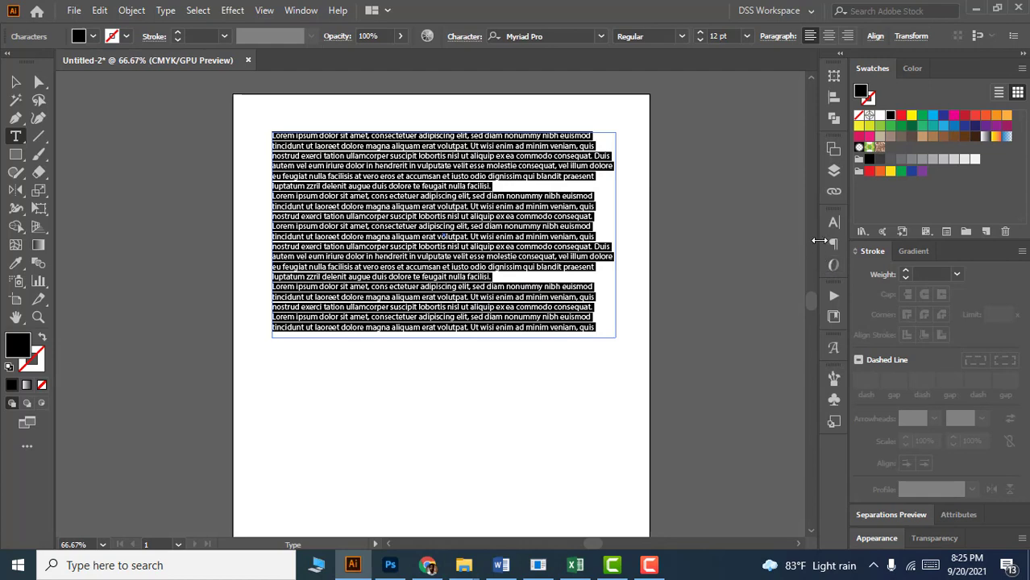
Select all the text in the frame and examine its font, style, size, leading, scaling, baseline shift and rotation settings
left_click_drag(280, 156, 341, 155)
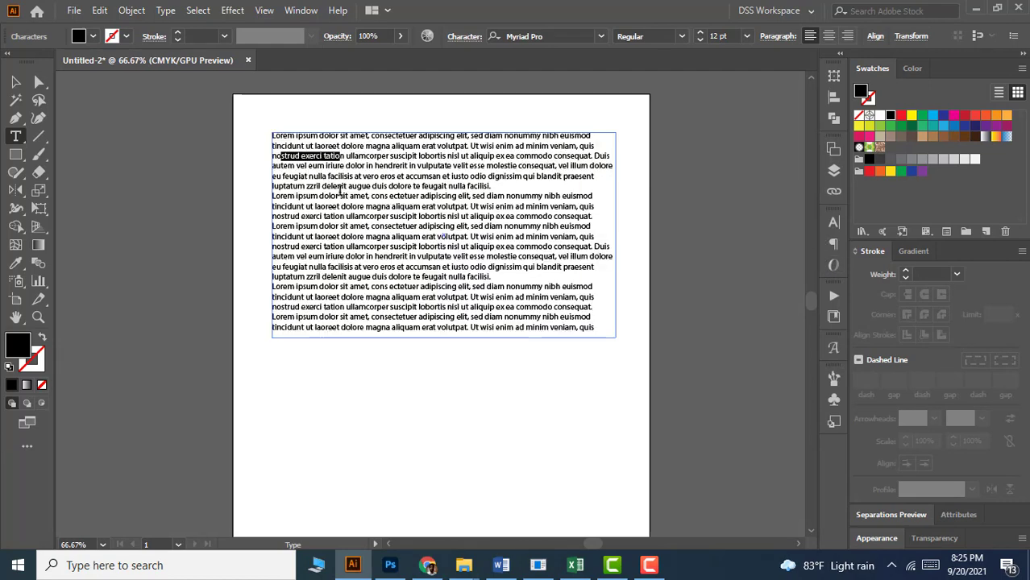
key("ctrl+a")
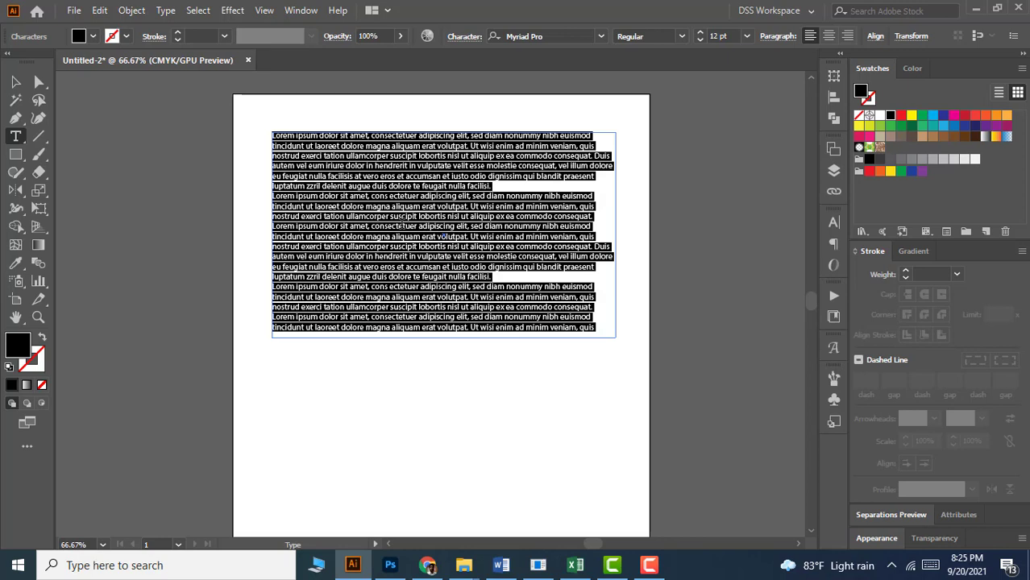
left_click(832, 223)
left_click(709, 239)
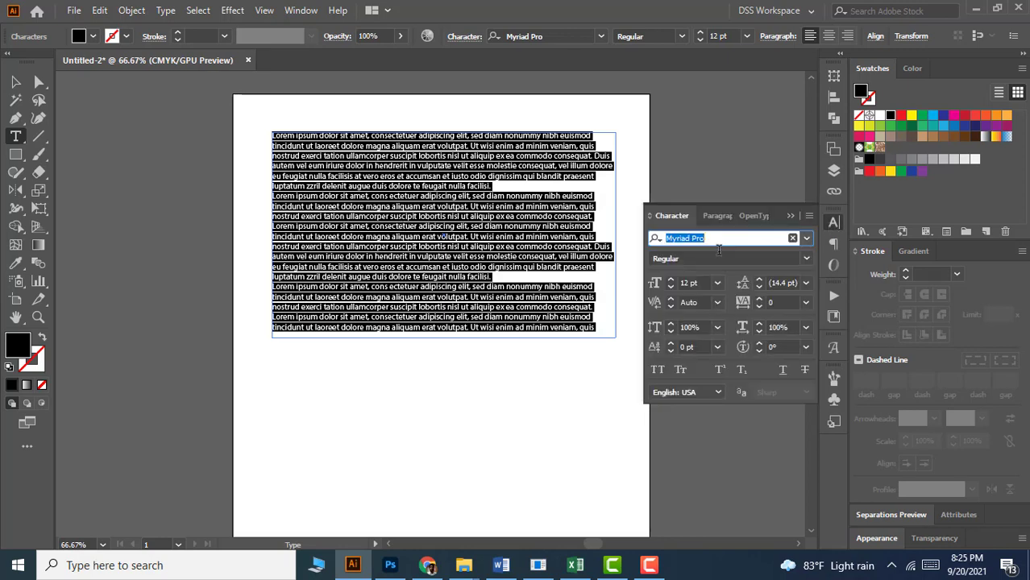
left_click(707, 256)
left_click(693, 282)
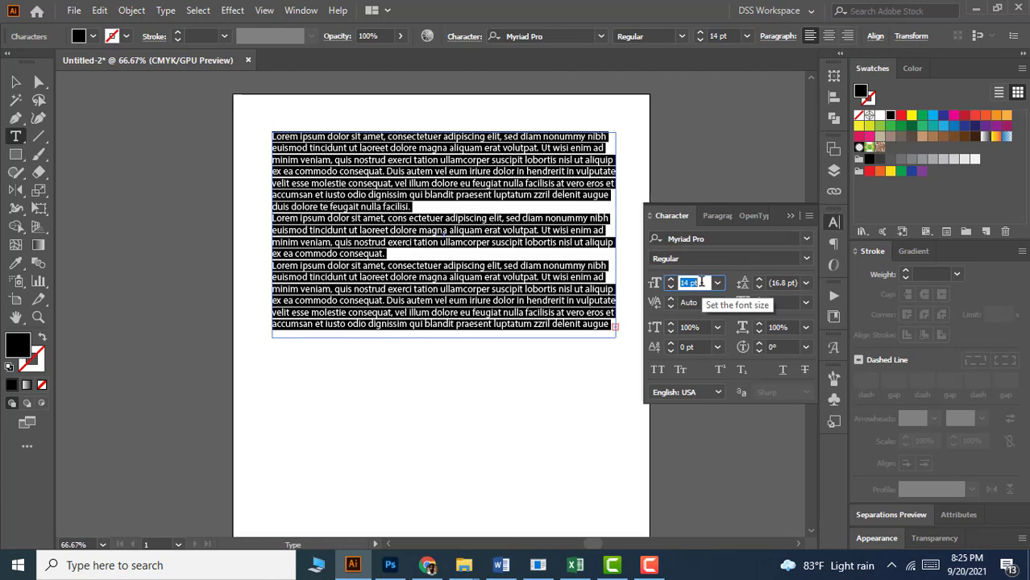
left_click(780, 303)
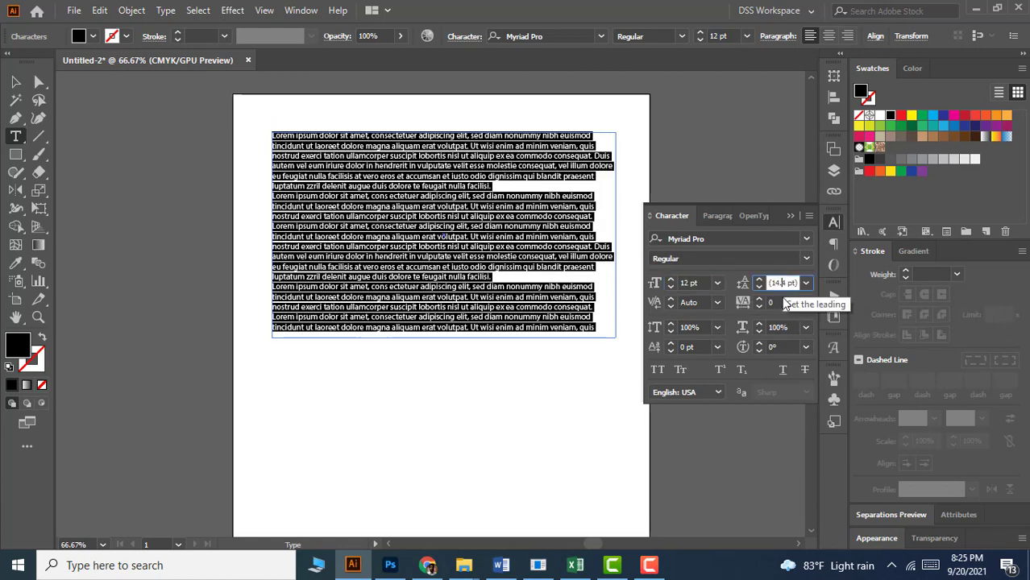
left_click(700, 329)
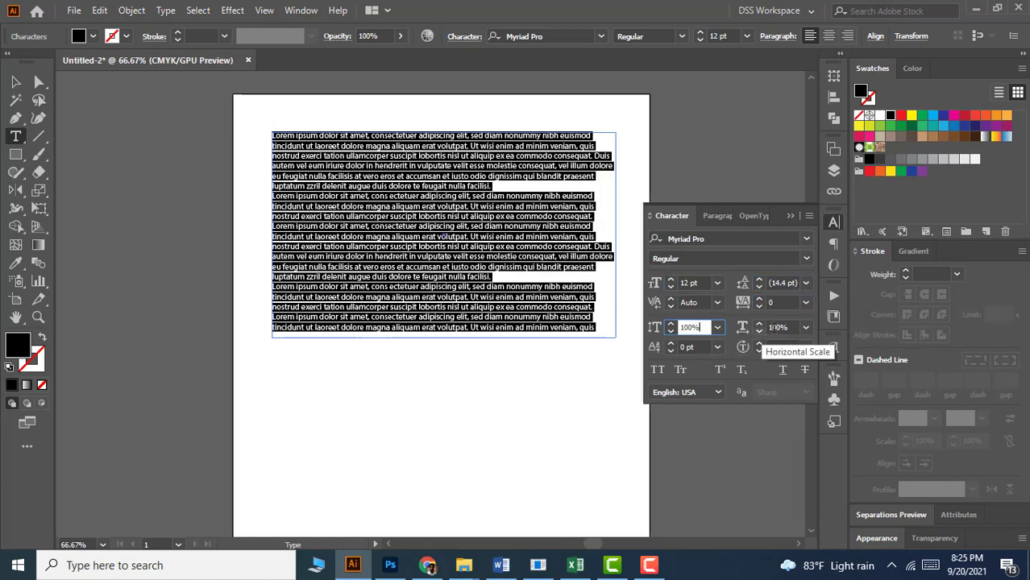
left_click(772, 329)
left_click(776, 348)
left_click(699, 348)
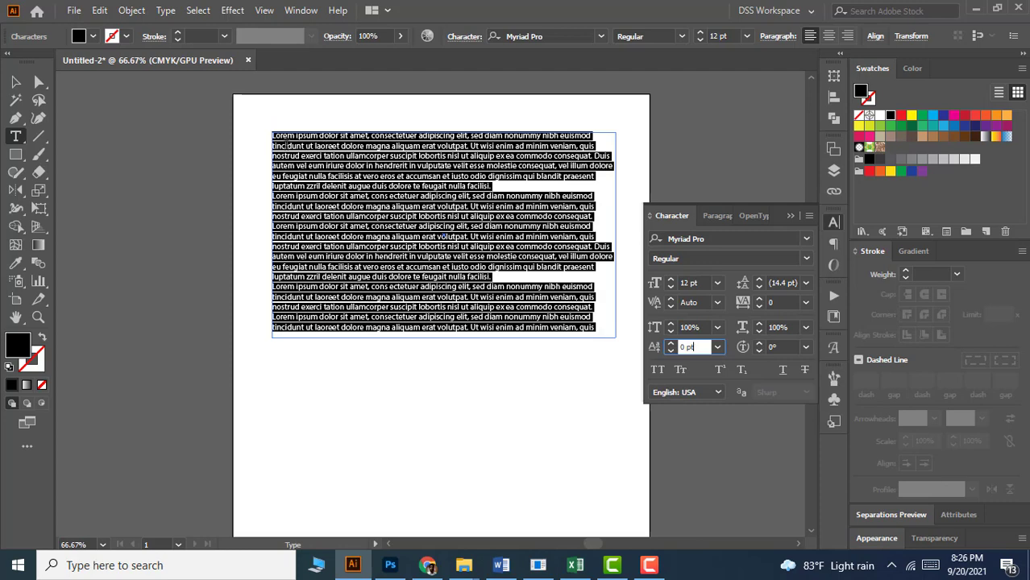
Select the whole text frame as an object and move it slightly to the left on the artboard
left_click(283, 145)
left_click_drag(272, 135, 393, 164)
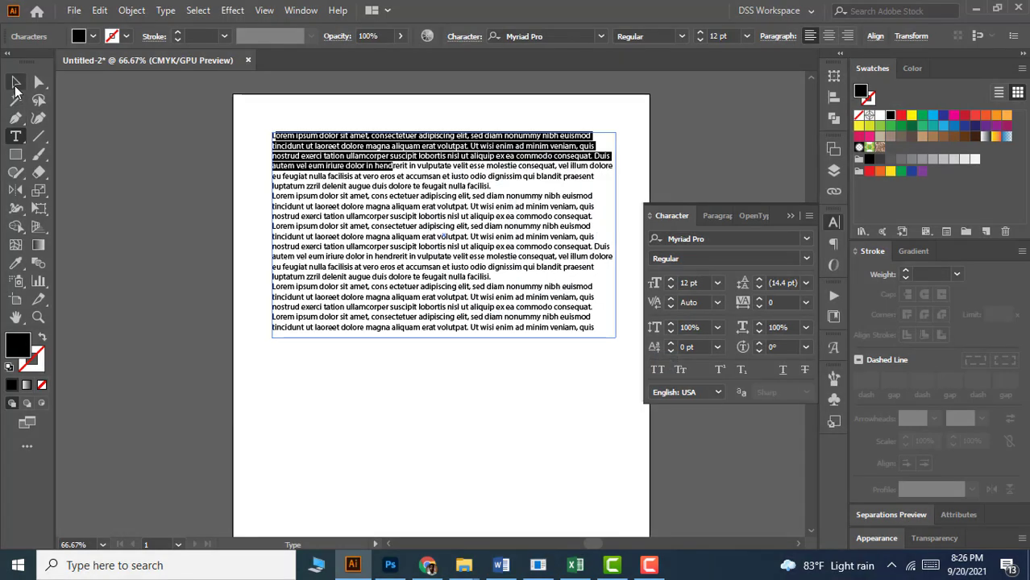
left_click(16, 81)
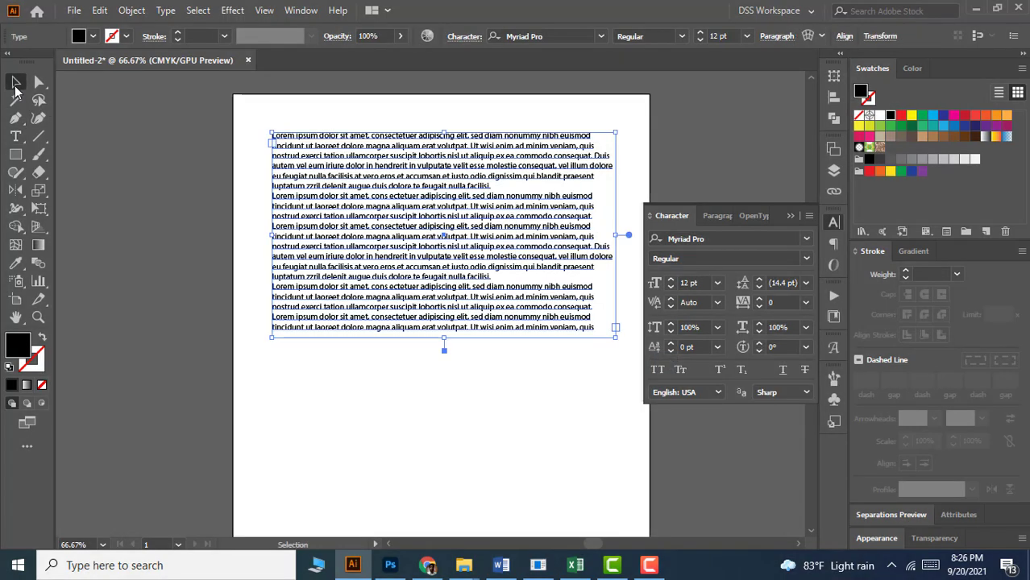
left_click(342, 388)
left_click(370, 323)
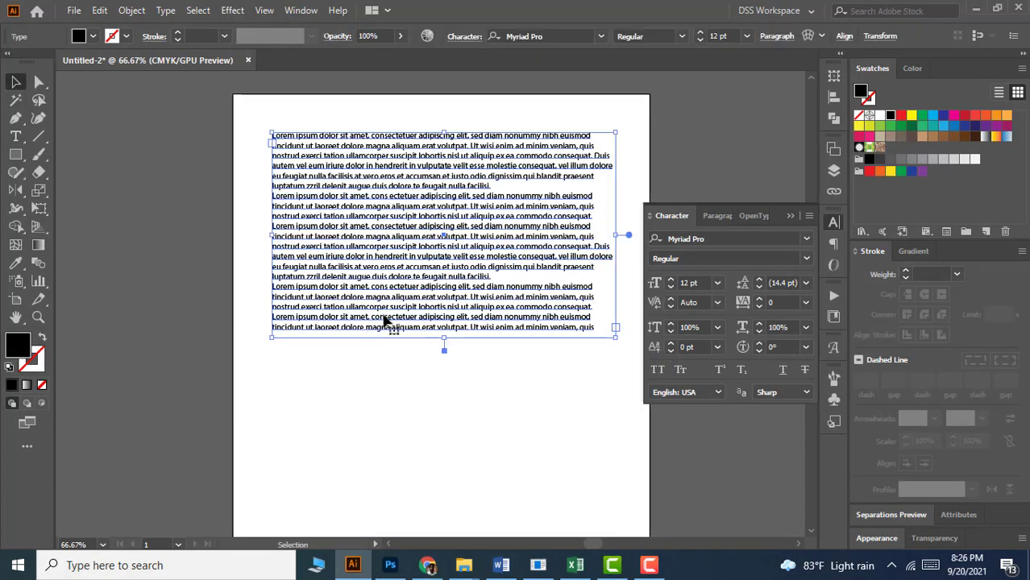
left_click_drag(395, 299, 393, 302)
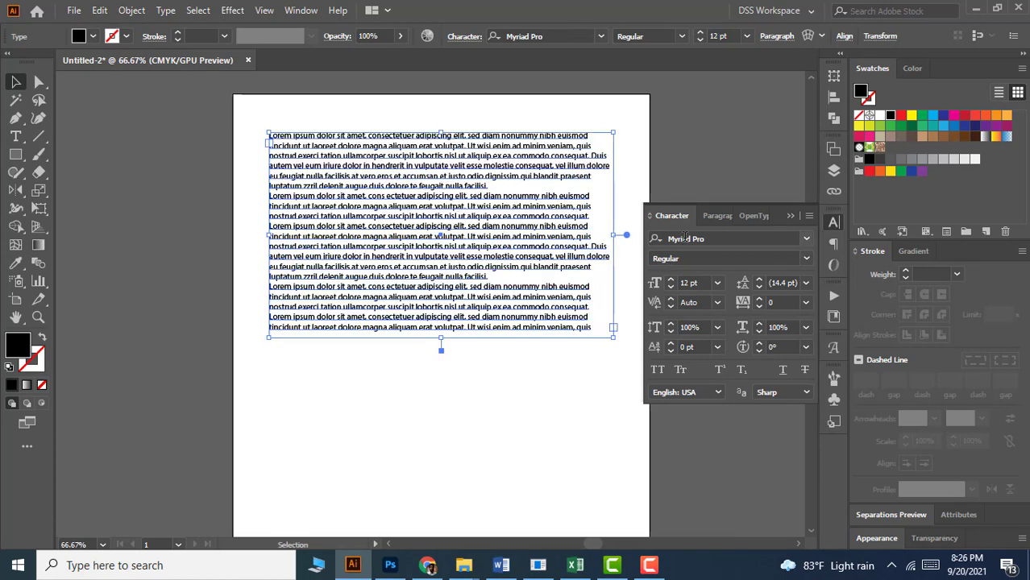
Try the centre, right and justified paragraph alignments on the text frame, and return it to left alignment
left_click(713, 216)
left_click(679, 243)
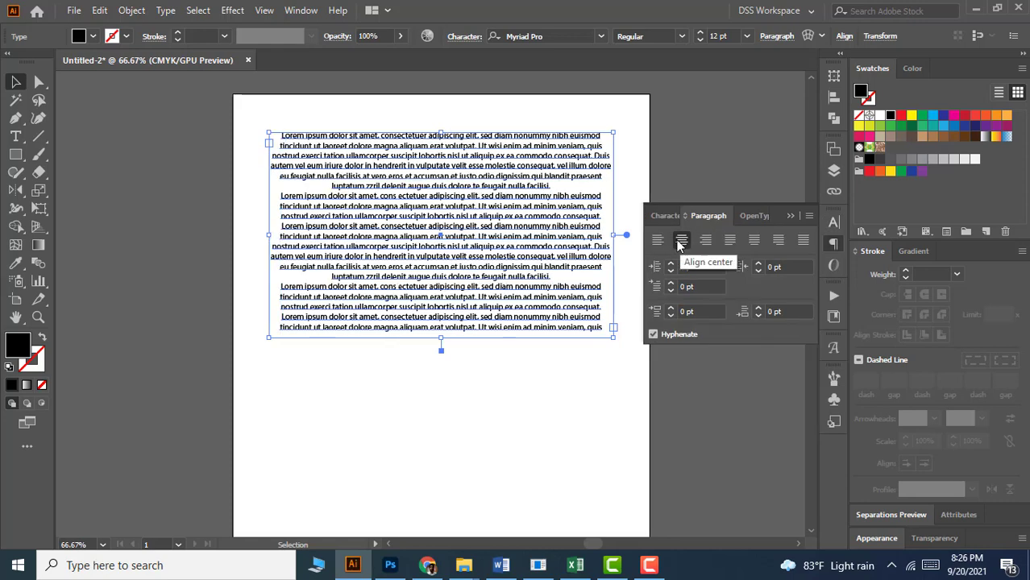
left_click(659, 243)
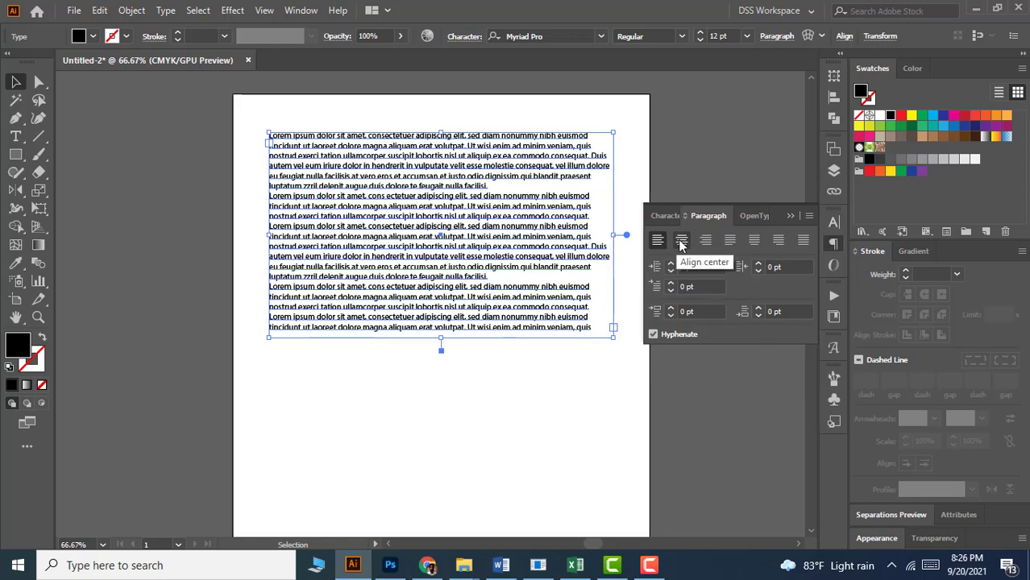
left_click(681, 240)
left_click(705, 240)
left_click(730, 240)
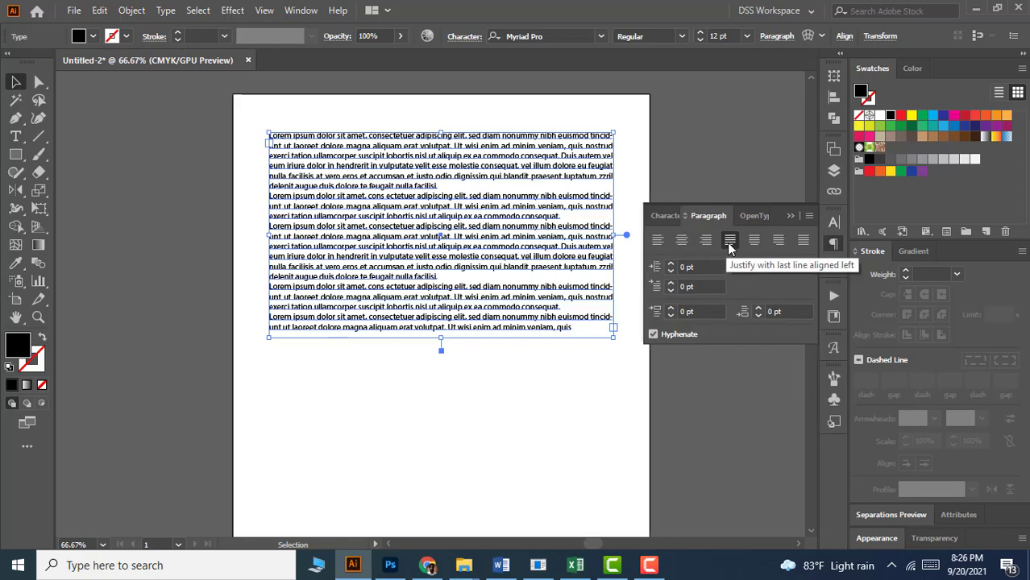
left_click(753, 241)
left_click(777, 240)
left_click(803, 240)
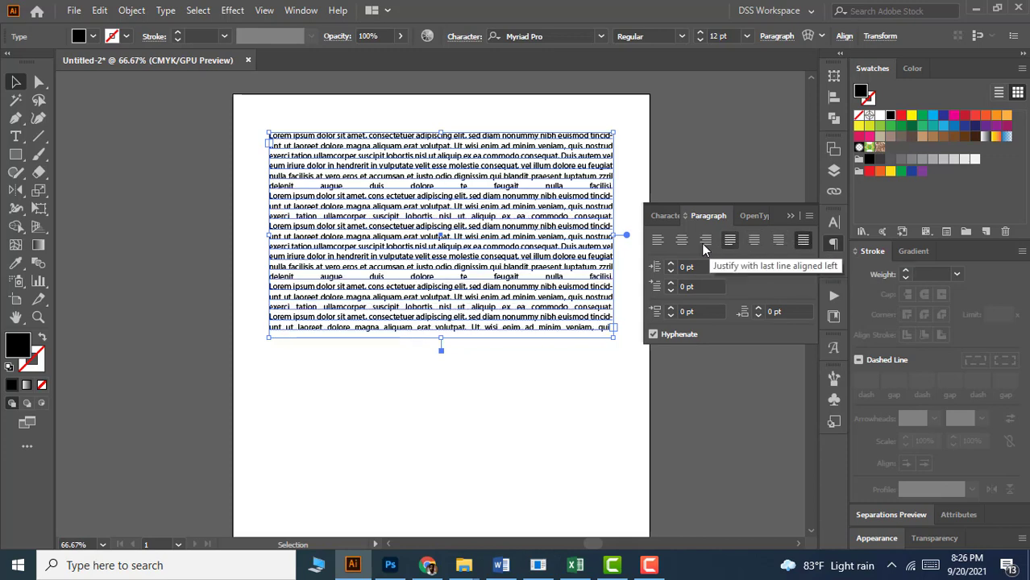
left_click(658, 240)
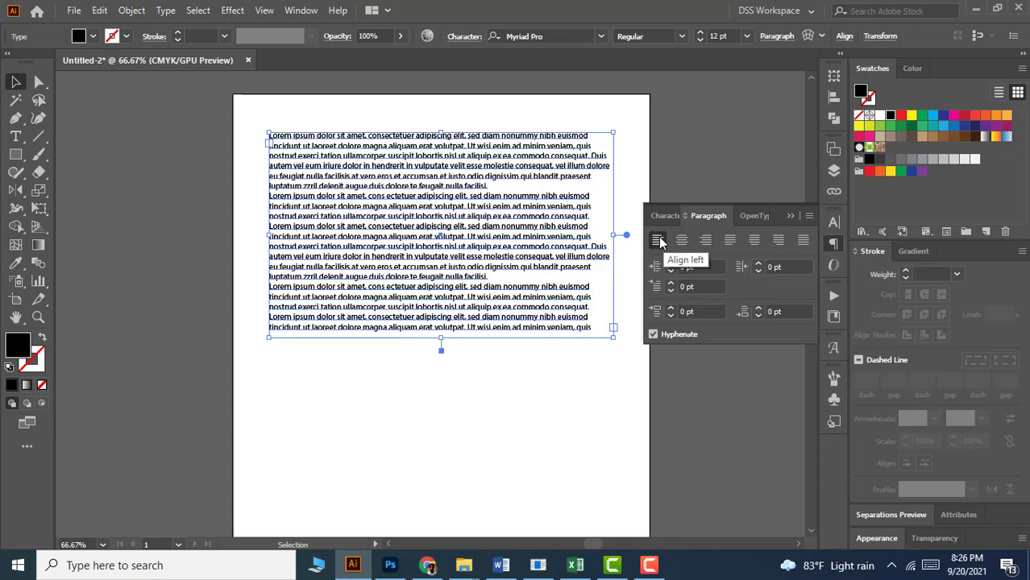
Increase the left indent of the text frame's paragraphs to 27 pt
left_click(702, 268)
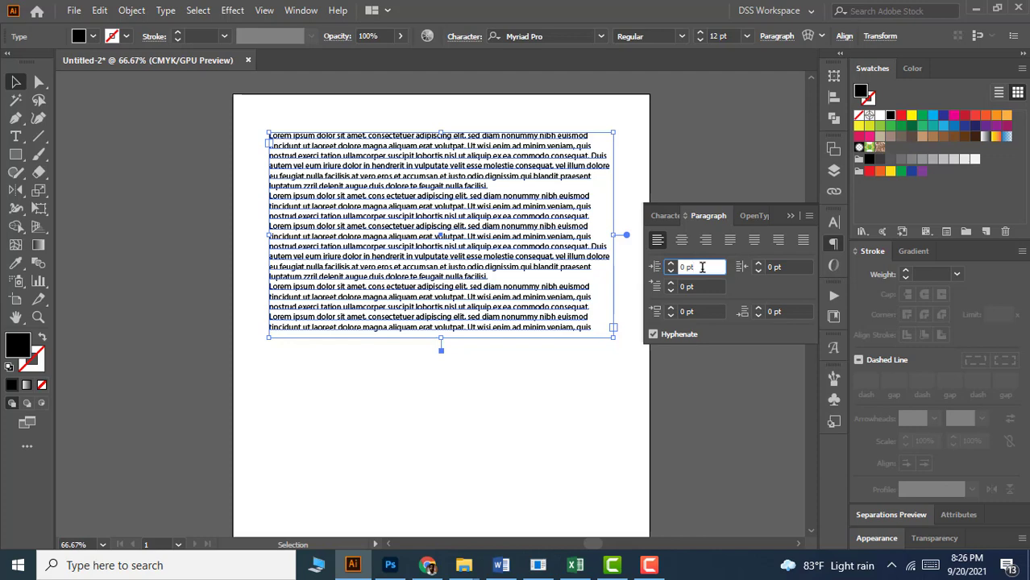
key("Up")
key("Up")
key("Up")
key("Up")
key("Up")
key("Up")
key("Up")
key("Up")
key("Up")
key("Up")
key("Up")
key("Up")
key("Up")
key("Up")
key("Up")
key("Up")
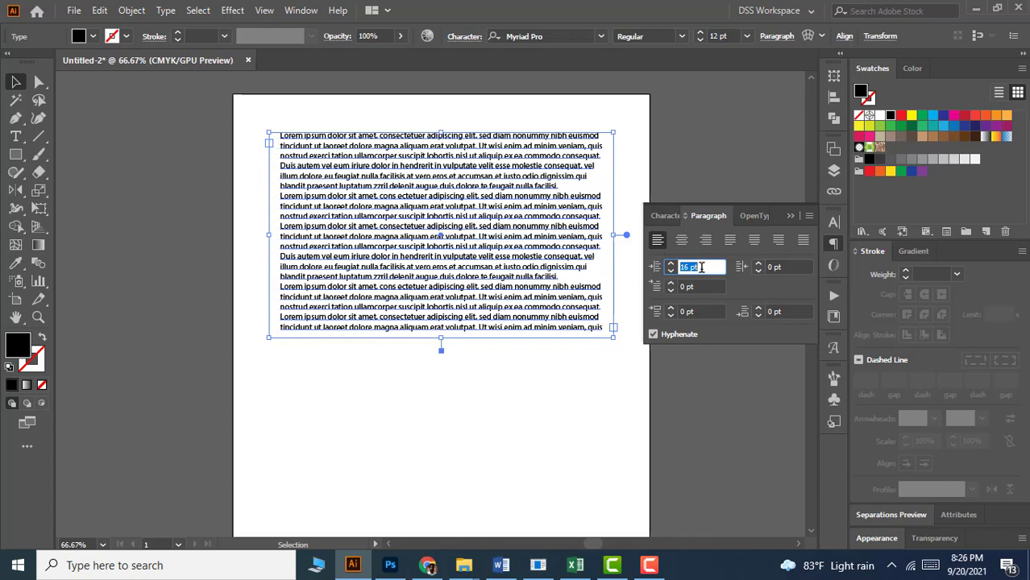
key("Up")
key("Up")
key("Up")
key("Up")
key("Up")
key("Up")
key("Up")
key("Up")
key("Up")
key("Up")
key("Up")
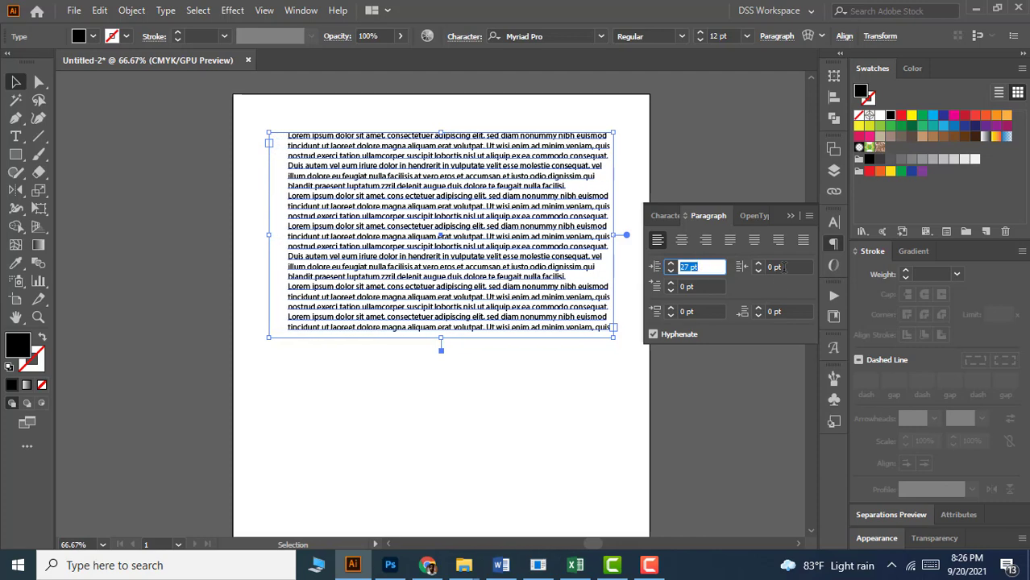
Increase the right indent of the text frame's paragraphs to 21 pt
left_click(785, 267)
key("Up")
key("Up")
key("Up")
key("Up")
key("Up")
key("Up")
key("Up")
key("Up")
key("Up")
key("Up")
key("Up")
key("Up")
key("Up")
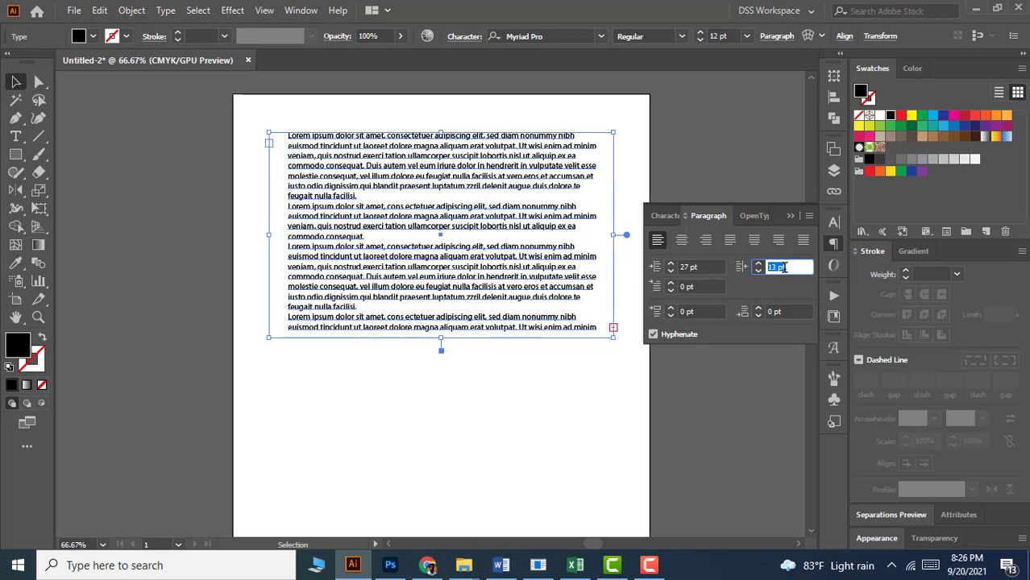
Reset the paragraphs' left, right and first-line indents to 0 pt and check the space before and after settings
left_click(702, 267)
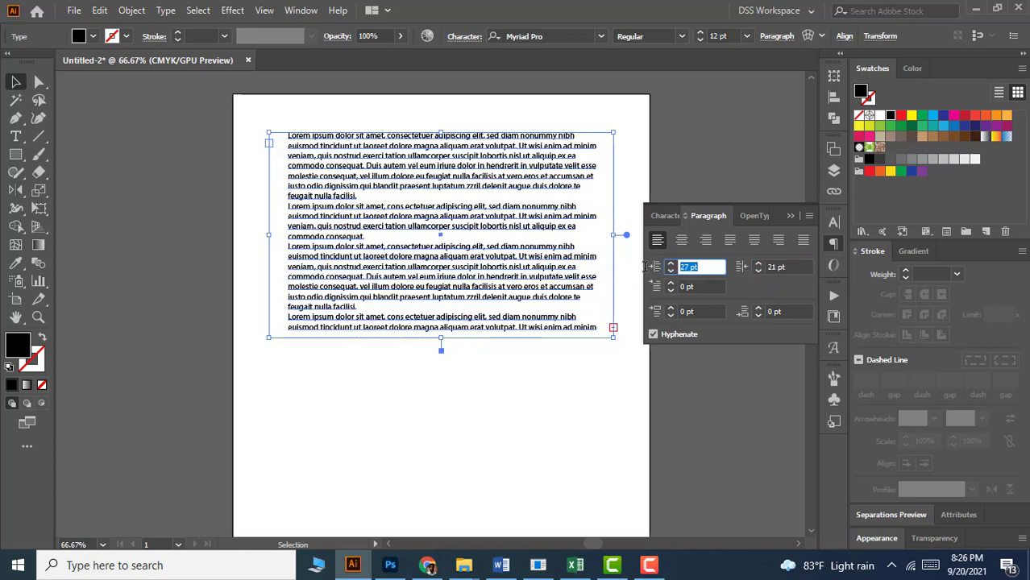
type("0")
key("Tab")
type("0")
key("Tab")
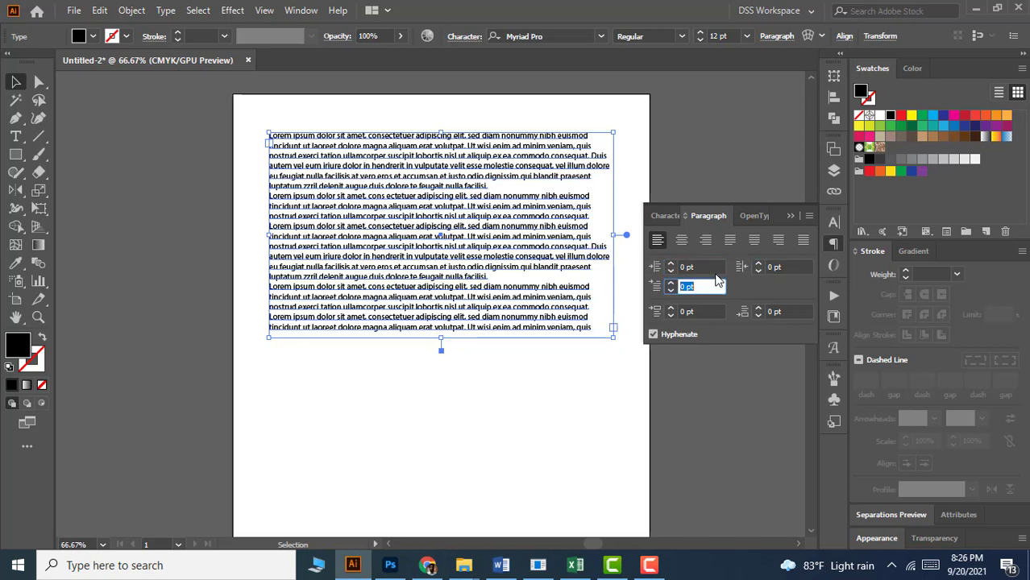
type("0")
left_click(707, 311)
left_click(781, 312)
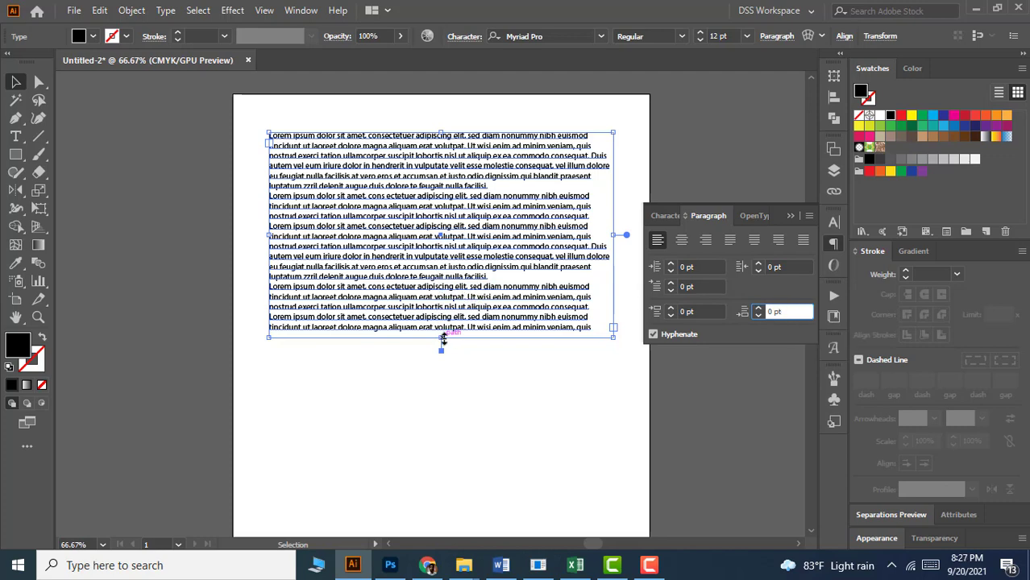
Extend the text frame downward well below its last line and narrow its width slightly from the right edge
left_click_drag(442, 348, 448, 456)
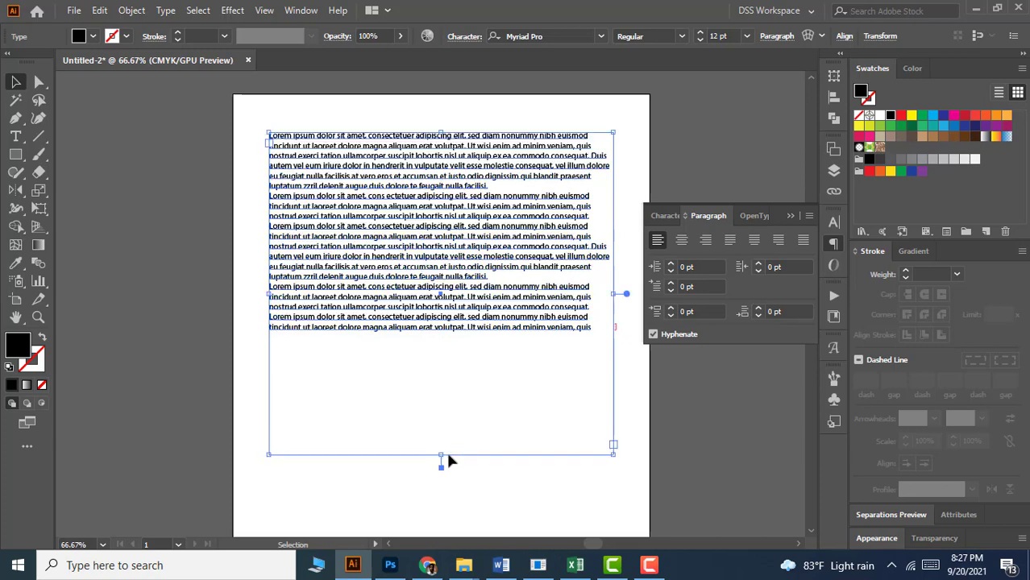
left_click(607, 297)
left_click_drag(607, 297, 587, 296)
left_click_drag(273, 294, 273, 294)
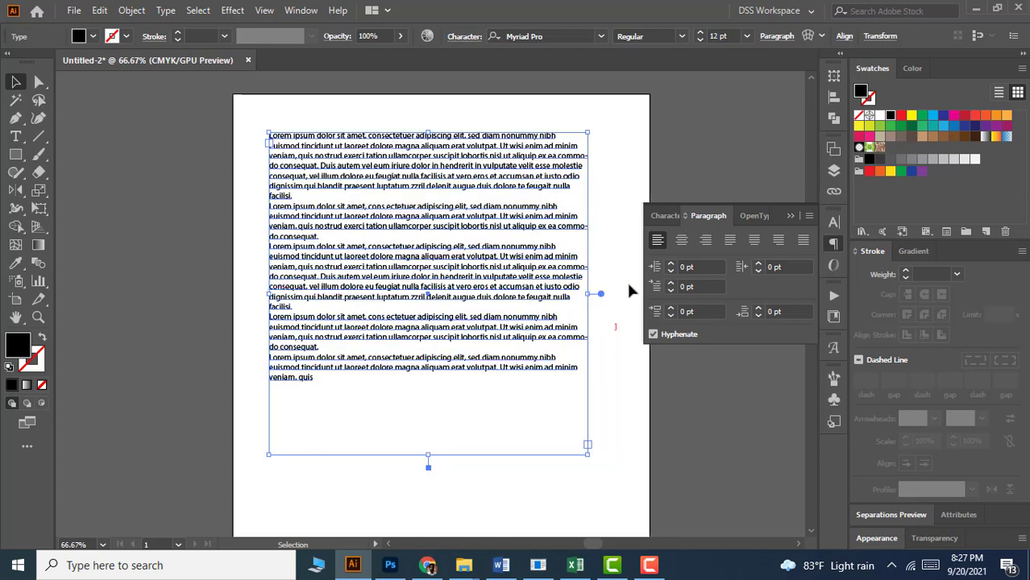
Insert a blank line after each of the first four paragraphs in the text frame
left_click(15, 136)
left_click(292, 196)
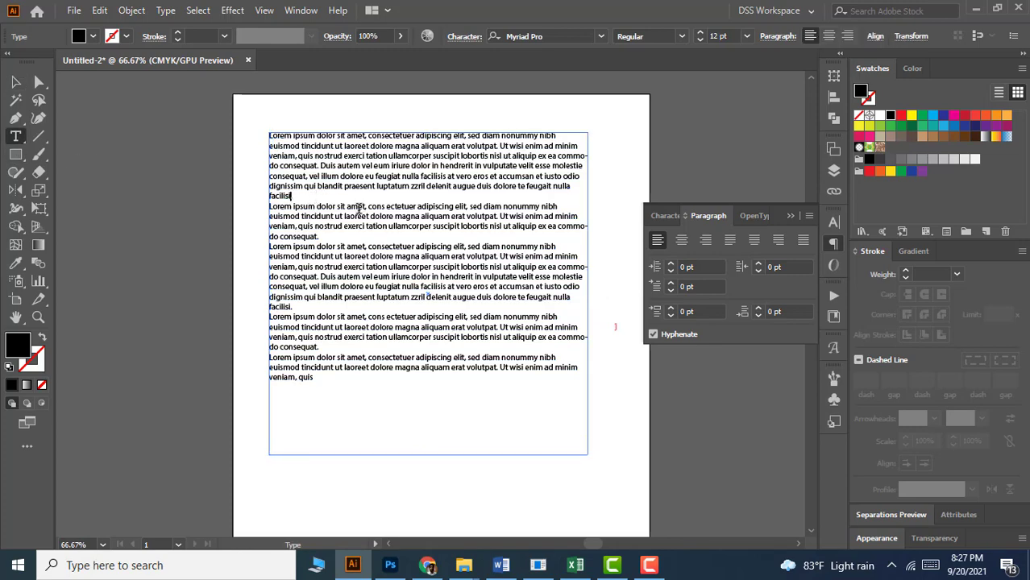
key("Return")
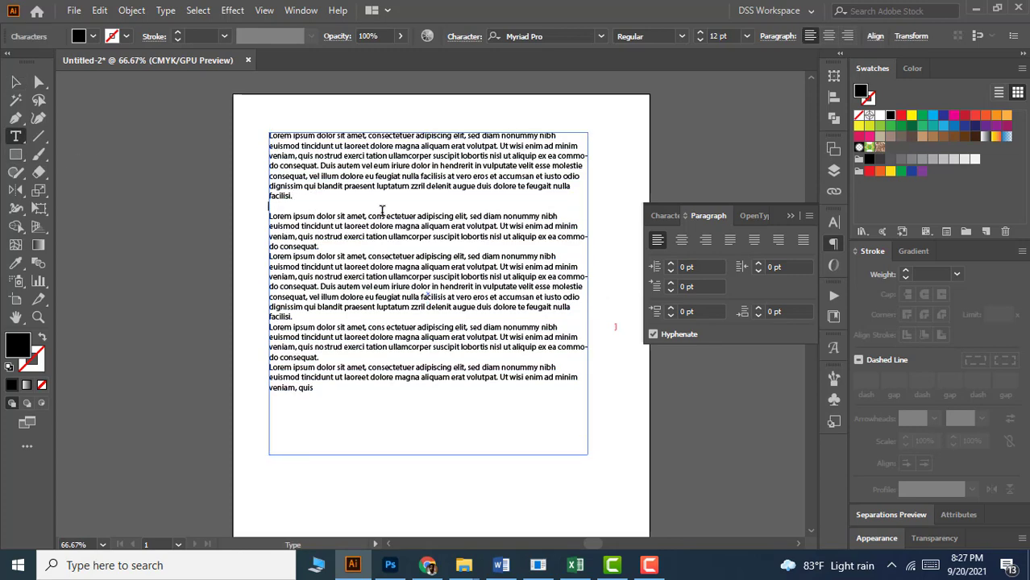
left_click(325, 245)
key("Return")
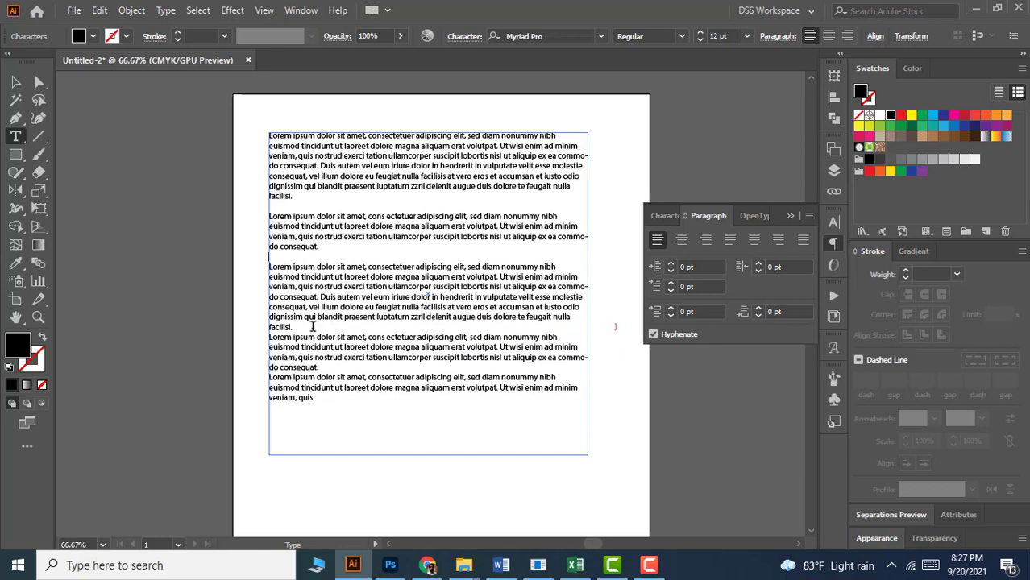
left_click(312, 325)
key("Return")
left_click(337, 377)
key("Return")
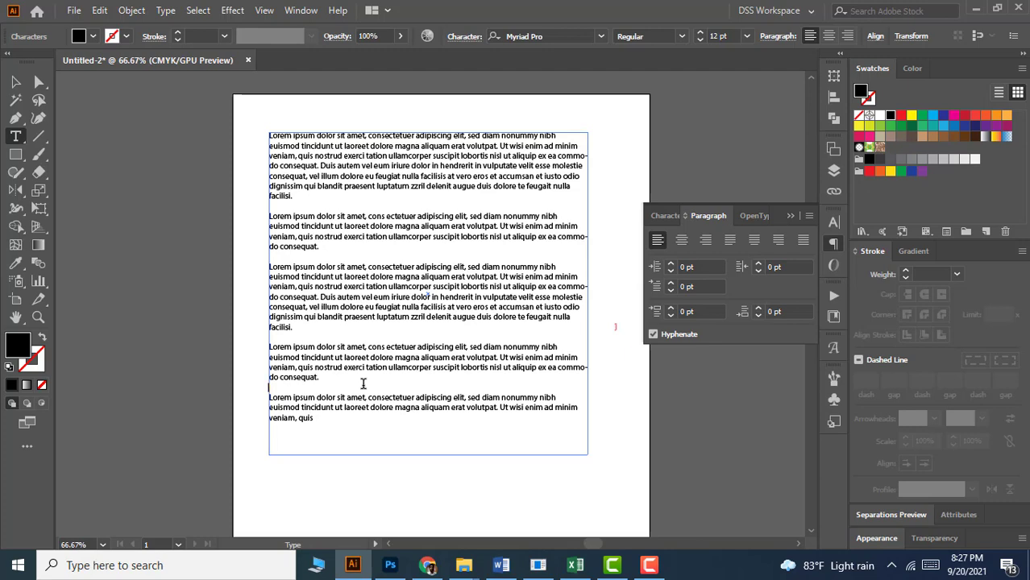
Set the first-line indent of all paragraphs in the text frame to 33 pt
left_click(15, 82)
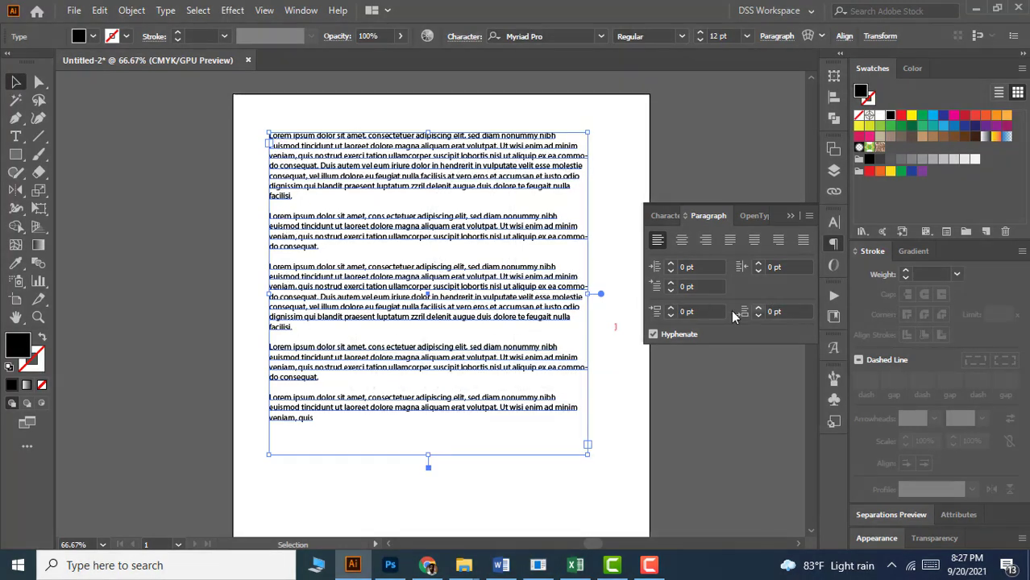
left_click(693, 287)
type("10")
key("Return")
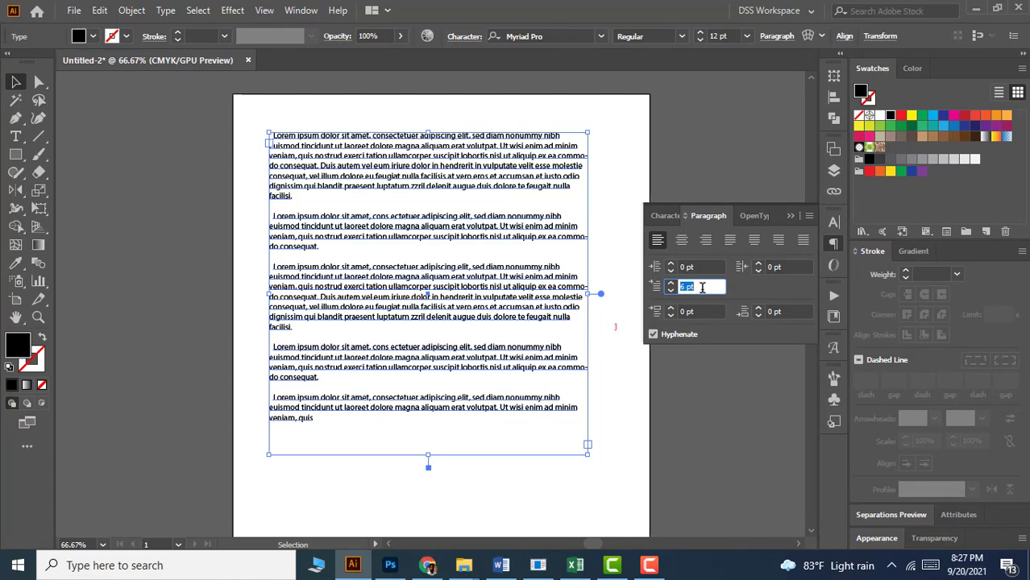
key("Up")
key("Up")
key("Up")
key("Up")
key("Up")
key("Up")
key("Up")
key("Up")
key("Up")
key("Up")
key("Up")
key("Up")
key("Up")
key("Up")
key("Up")
key("Up")
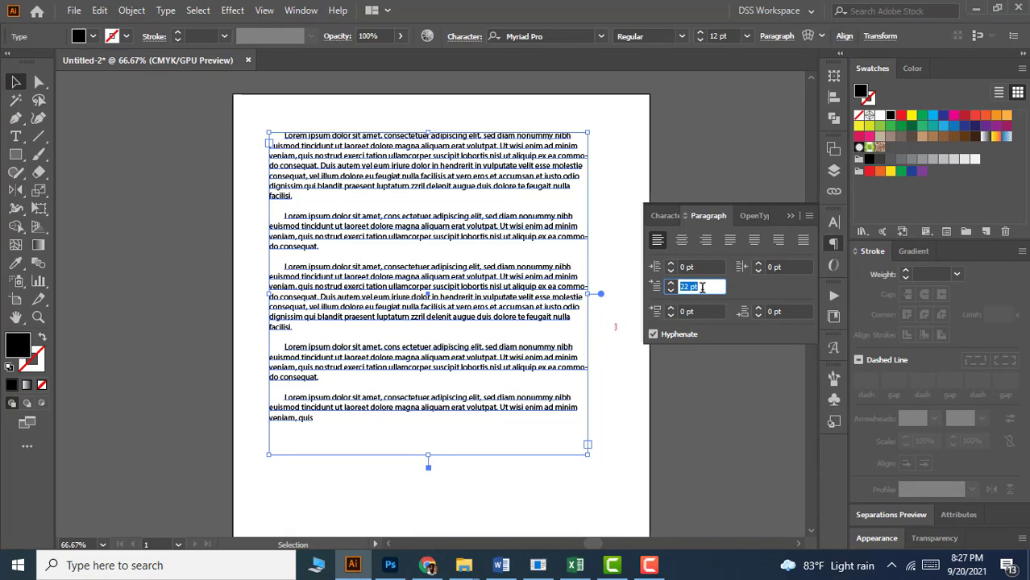
key("Up")
key("Up")
key("Up")
key("Up")
key("Up")
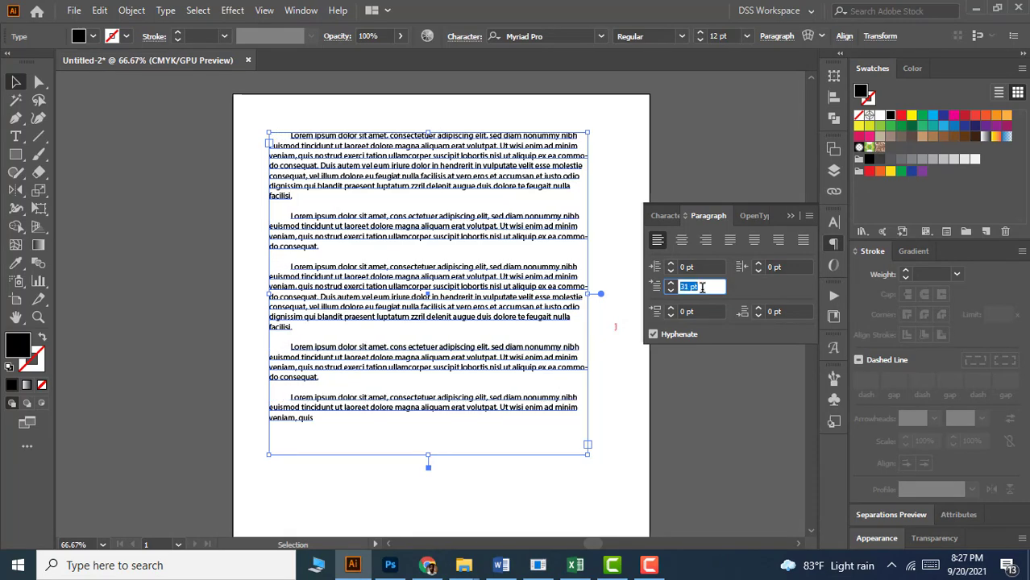
key("Up")
key("Up")
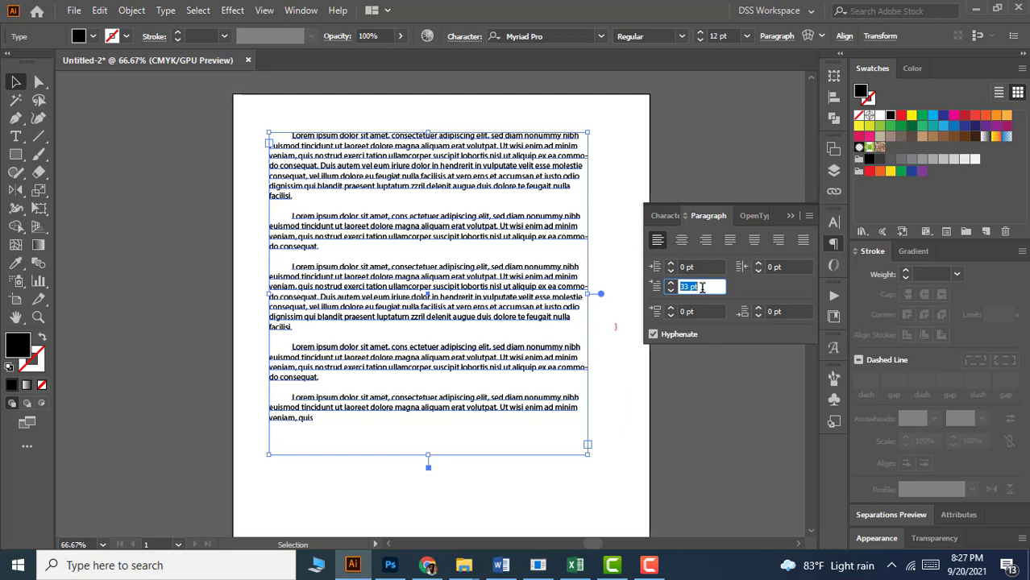
Increase the first-line indent of only the second paragraph to 72 pt
left_click(17, 138)
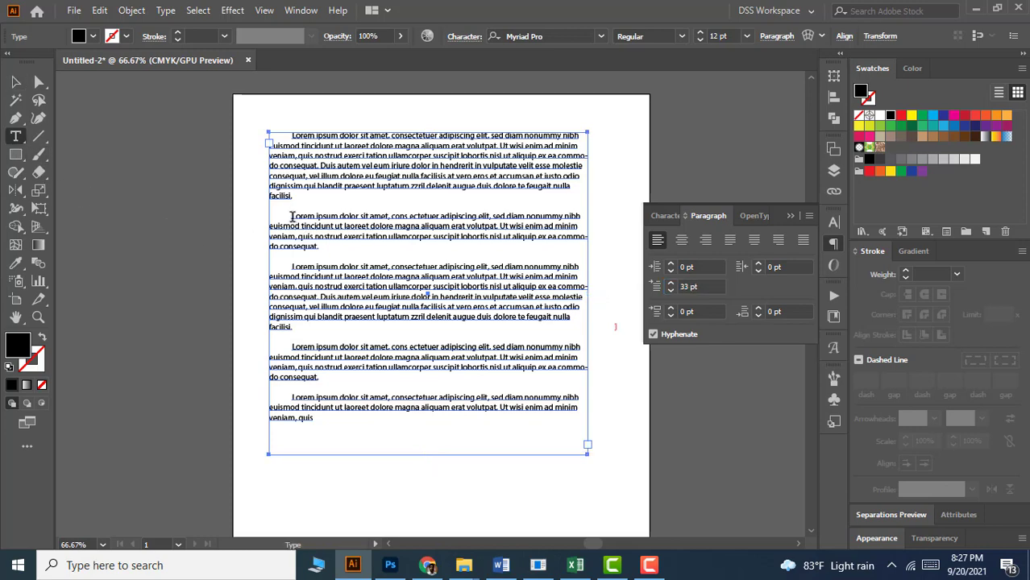
left_click_drag(292, 216, 360, 218)
left_click(709, 288)
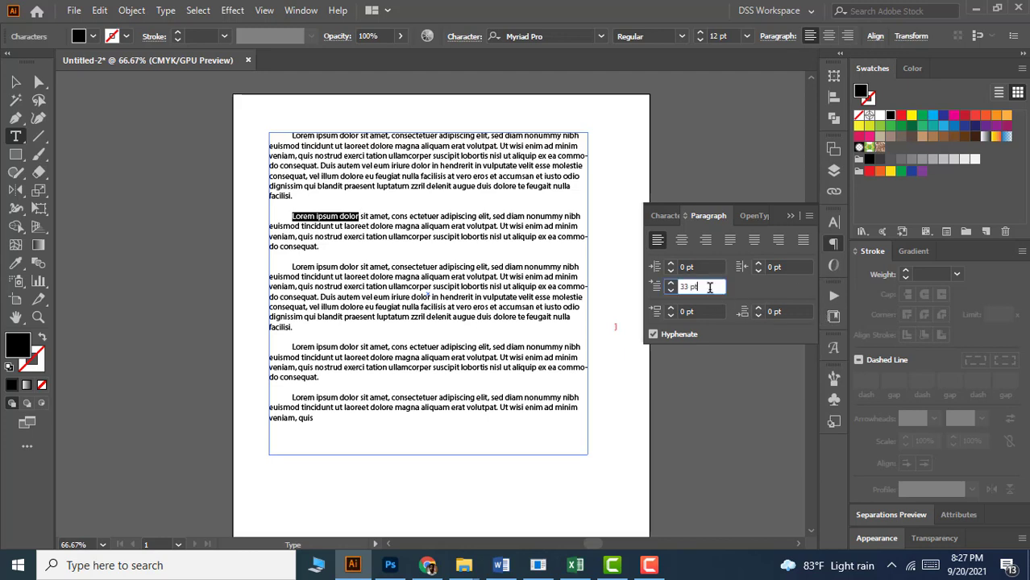
scroll(709, 288, "up", 20)
scroll(710, 288, "up", 11)
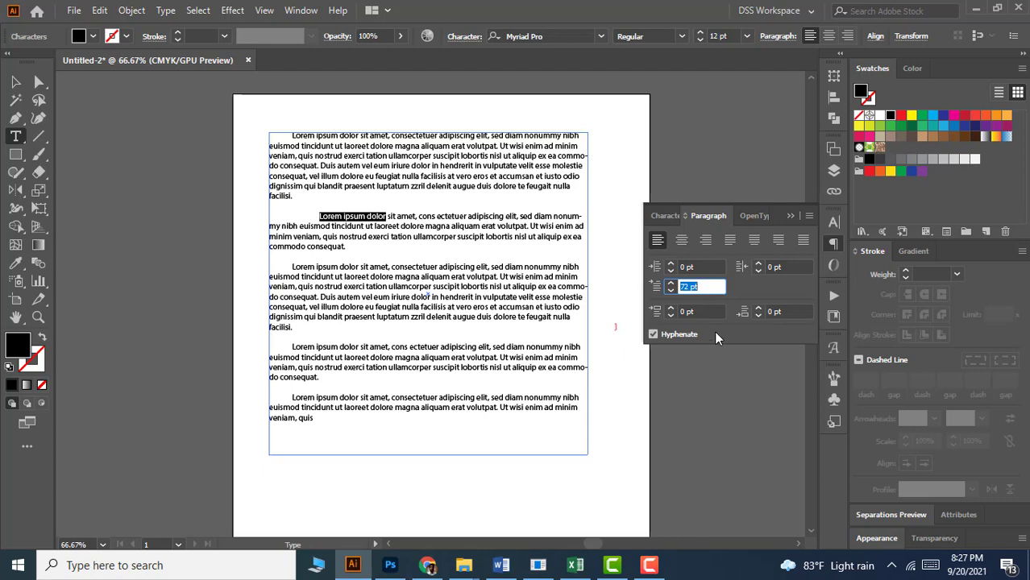
left_click(710, 312)
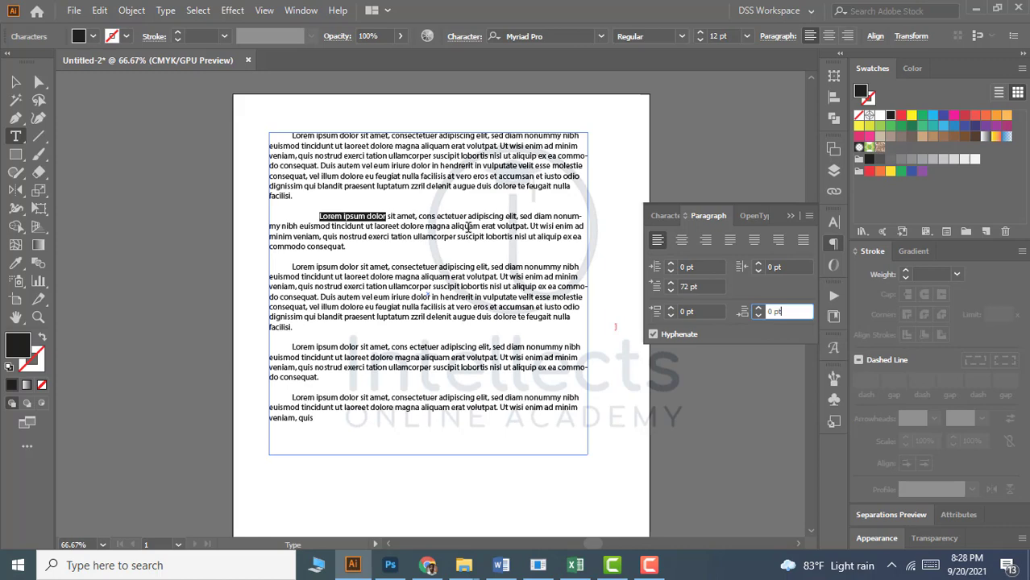
left_click(468, 227)
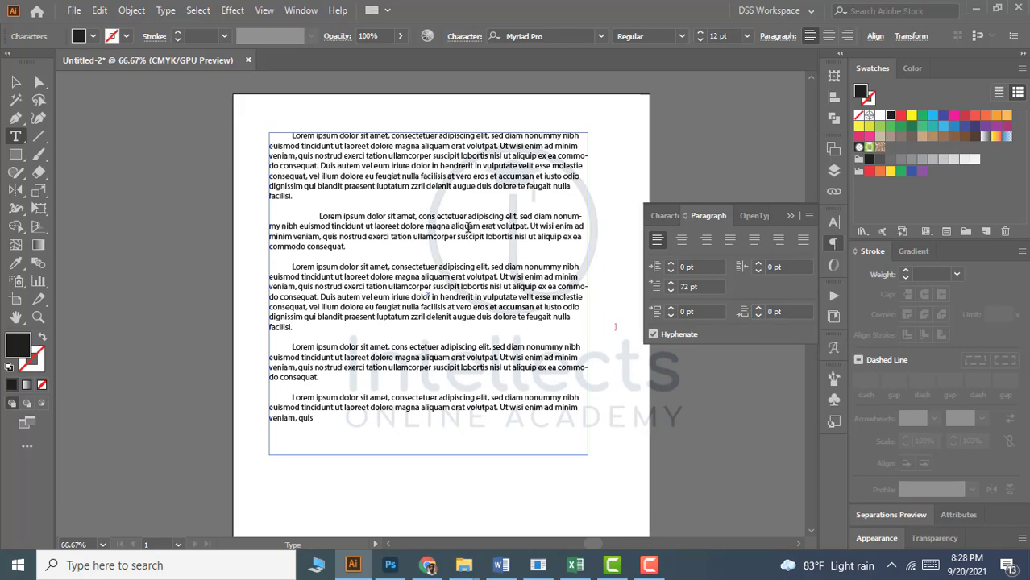
left_click_drag(298, 153, 360, 178)
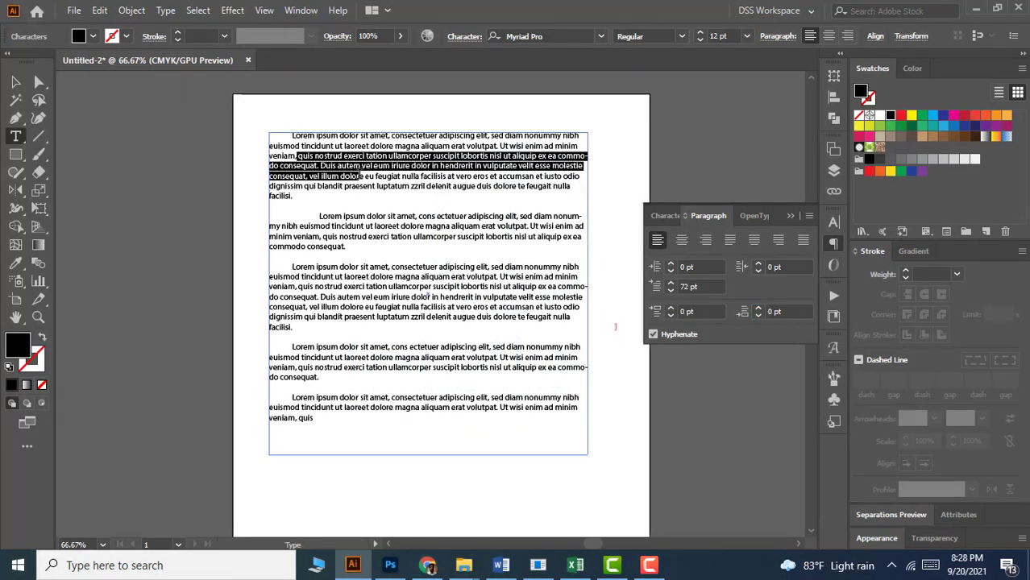
left_click_drag(320, 216, 383, 239)
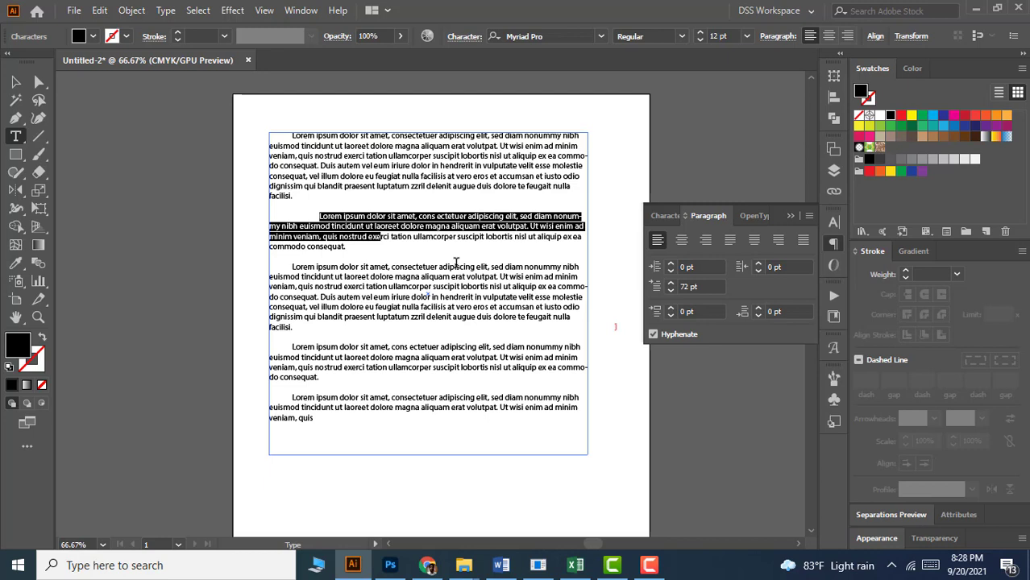
Try positive and negative space-before values such as 7 pt and -9 pt on the second paragraph, and return it to 0 pt
left_click(385, 229)
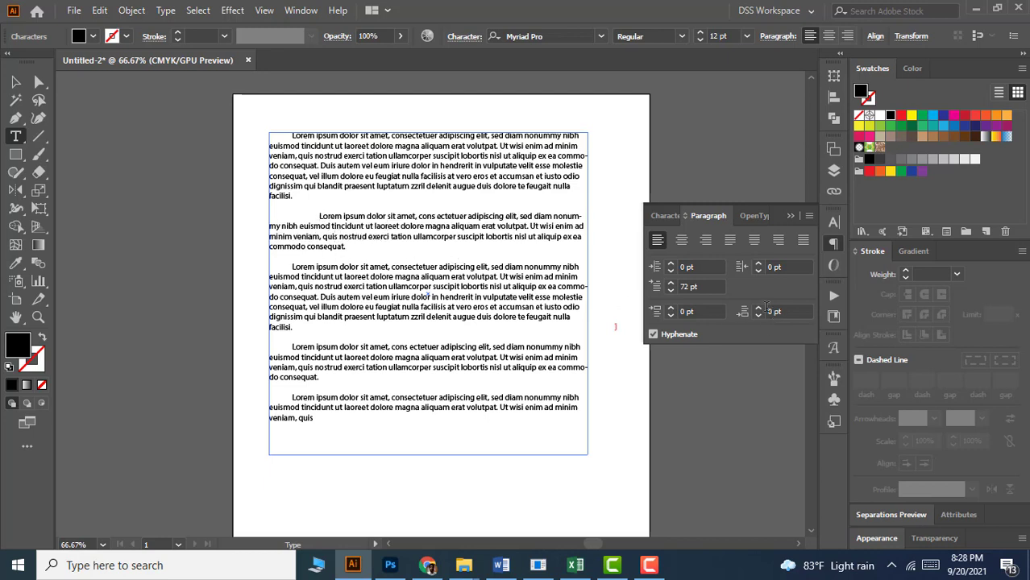
left_click(697, 312)
key("Up")
key("Up")
key("Up")
key("Up")
key("Up")
key("Up")
key("Up")
key("Up")
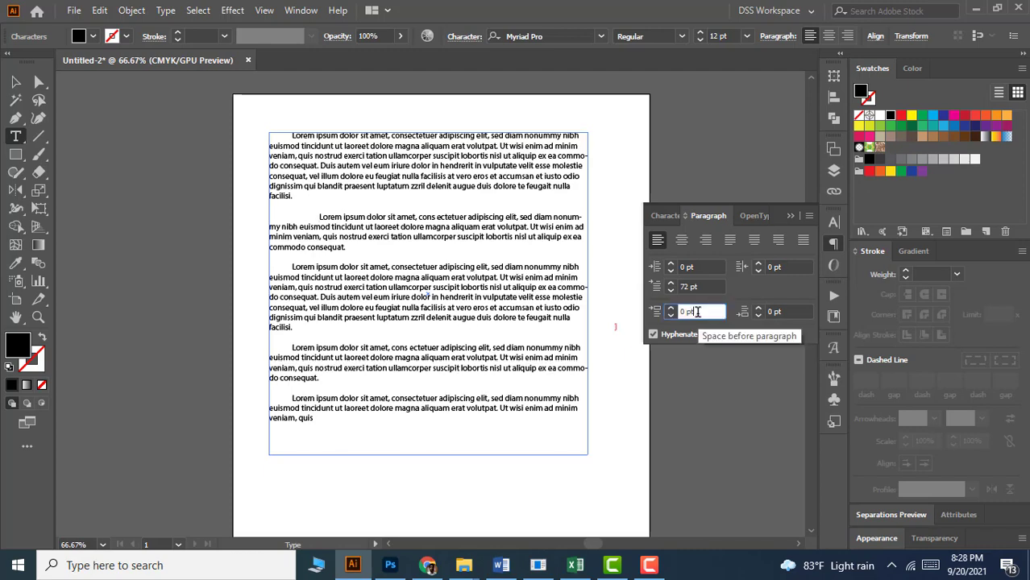
key("Down")
key("Down")
key("Down")
key("Down")
key("Down")
key("Down")
key("Down")
key("Down")
key("Down")
key("Down")
key("Down")
key("Down")
key("Down")
key("Down")
key("Down")
key("Down")
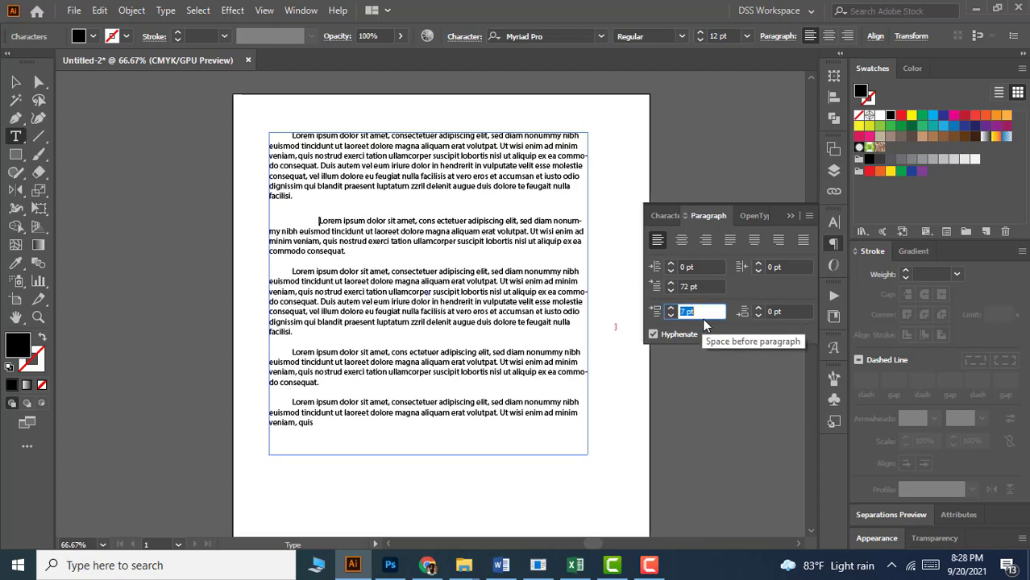
key("Up")
key("Up")
key("Up")
key("Up")
key("Up")
key("Up")
key("Up")
key("Up")
key("Up")
key("Up")
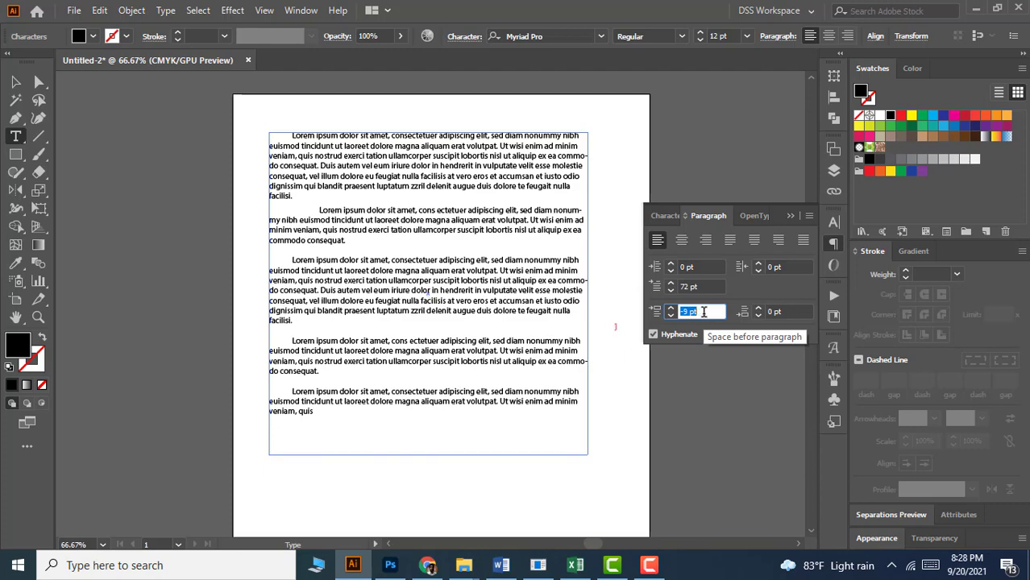
key("Down")
key("Down")
key("Down")
key("Down")
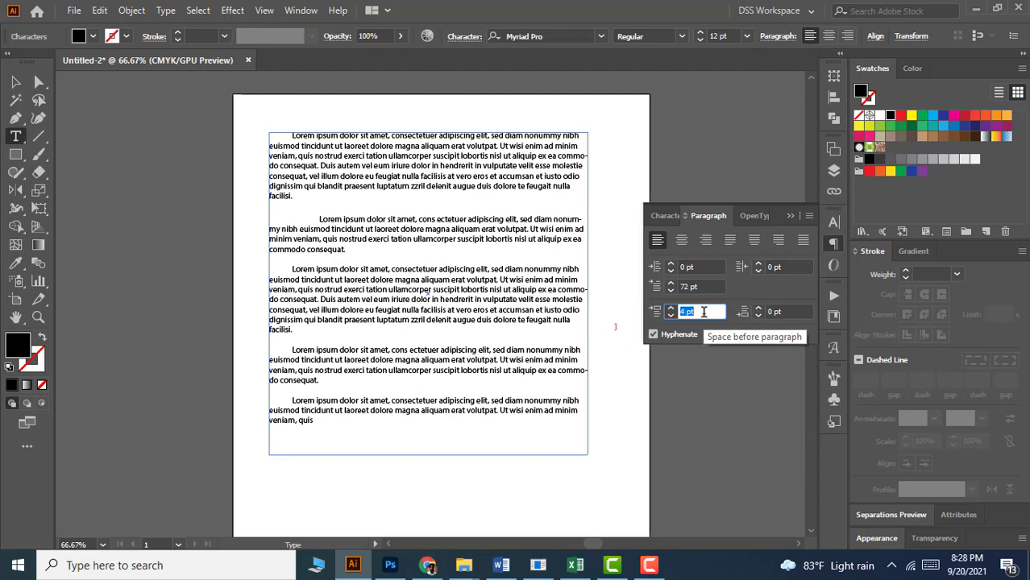
key("Up")
key("Up")
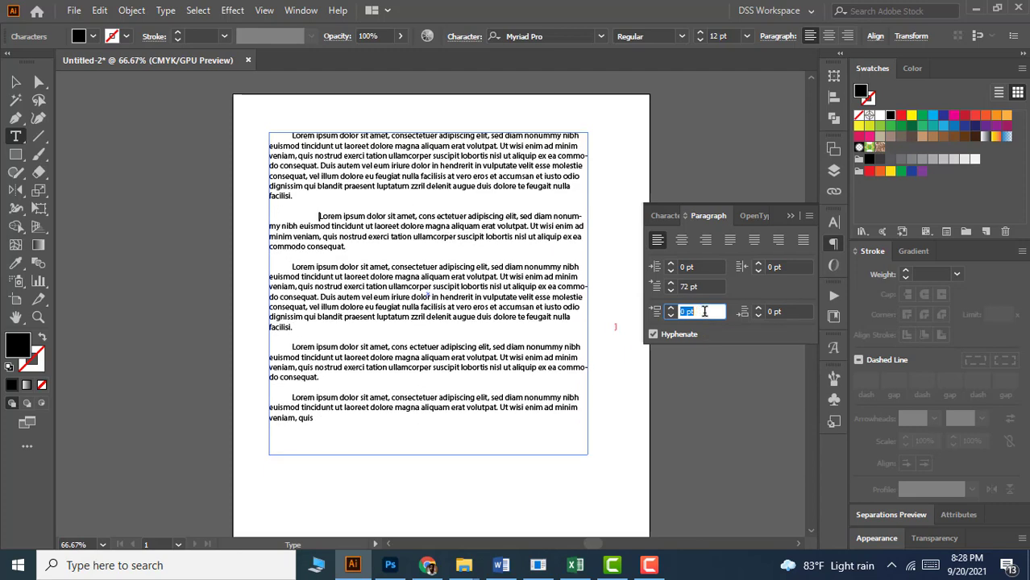
Try space-after values from 19 pt down to -6 pt on the first paragraph and reset it to 0 pt
left_click(367, 155)
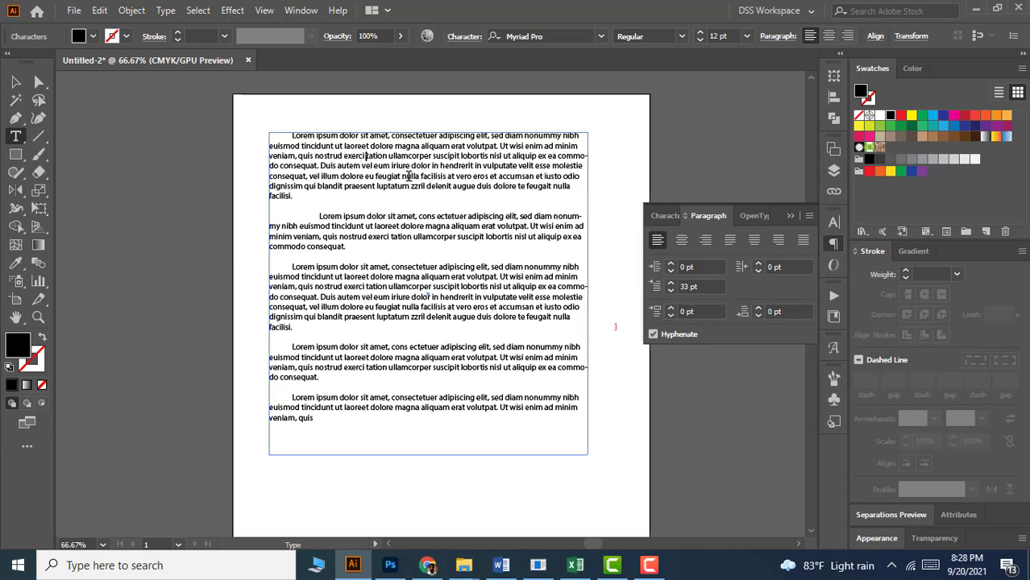
left_click(777, 312)
type("11")
key("Return")
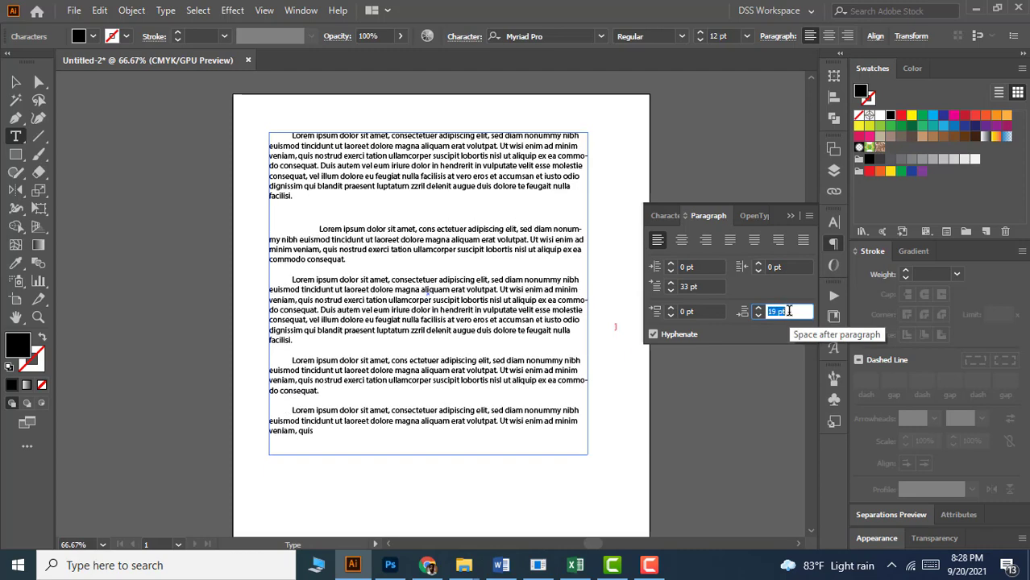
type("17")
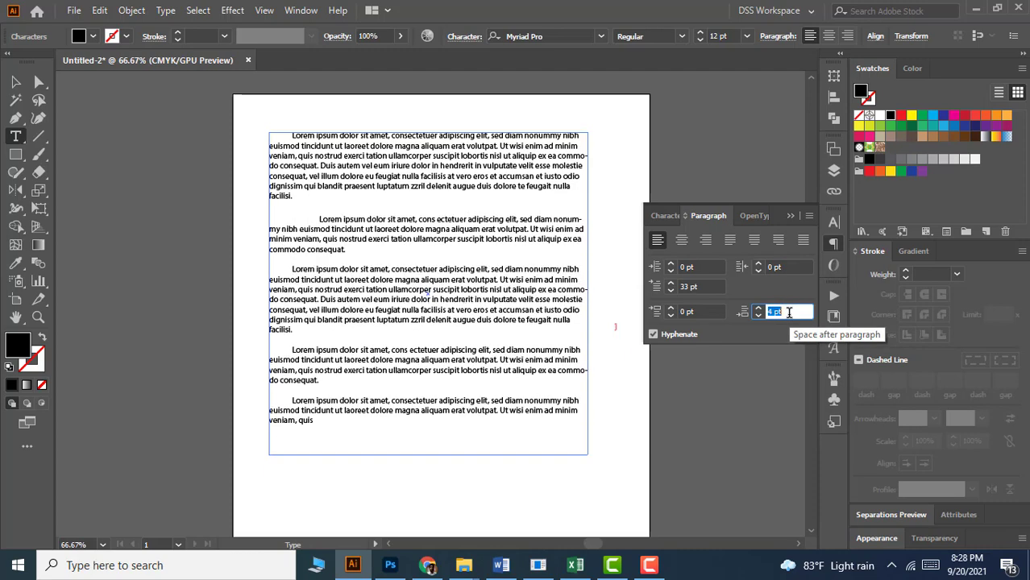
key("Return")
scroll(789, 313, "down", 19)
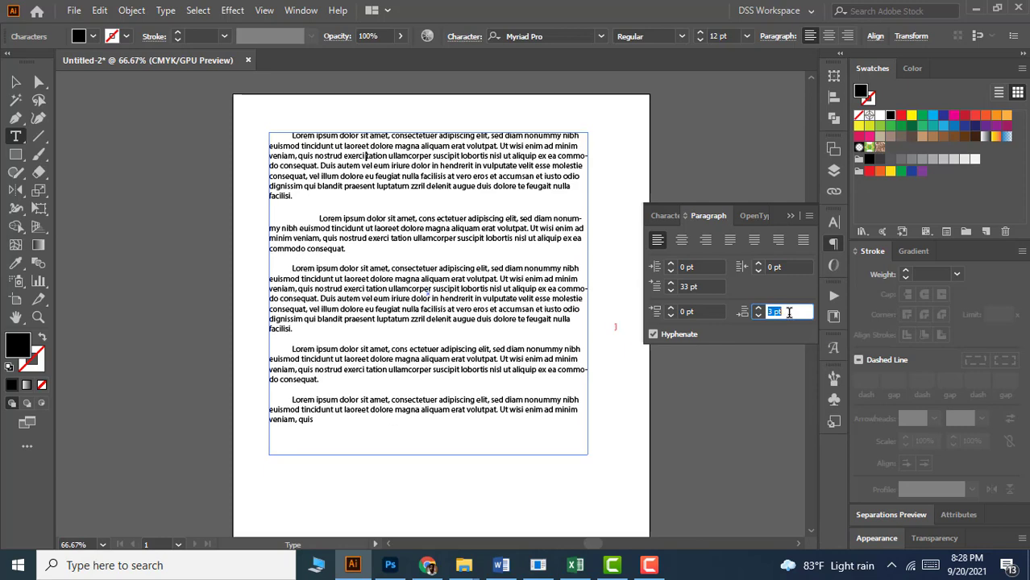
scroll(789, 313, "down", 8)
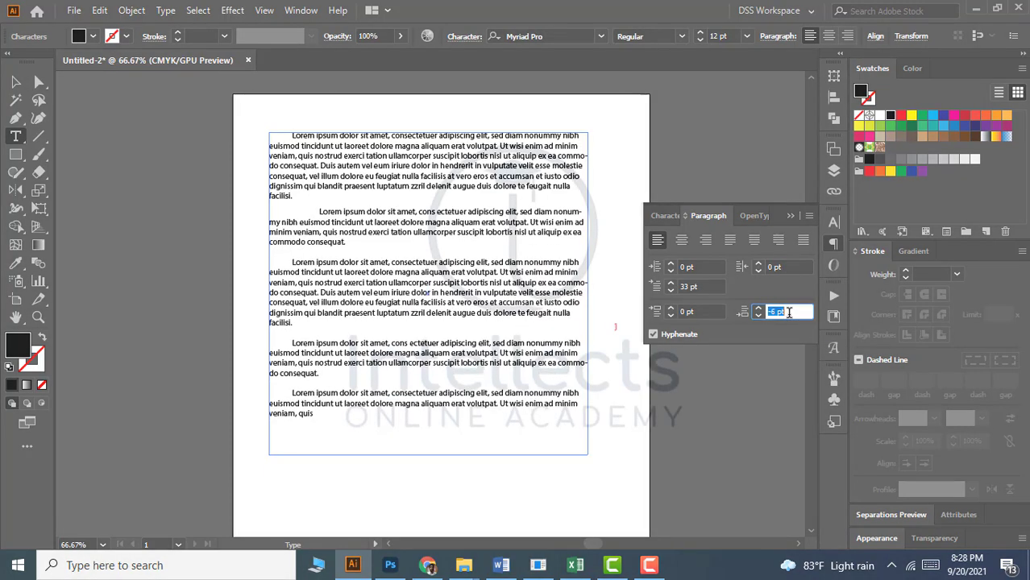
scroll(788, 313, "up", 5)
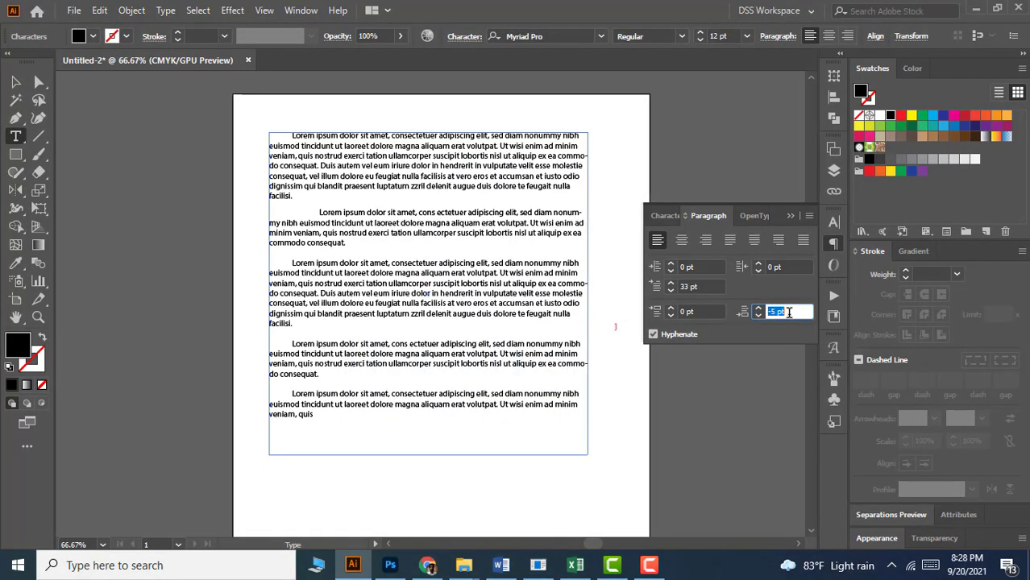
type("0")
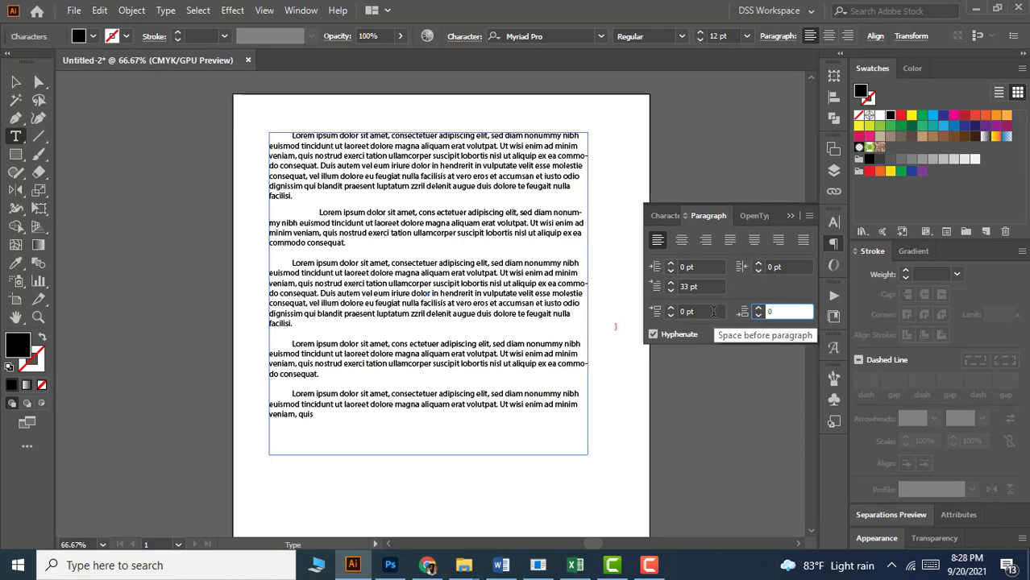
key("Return")
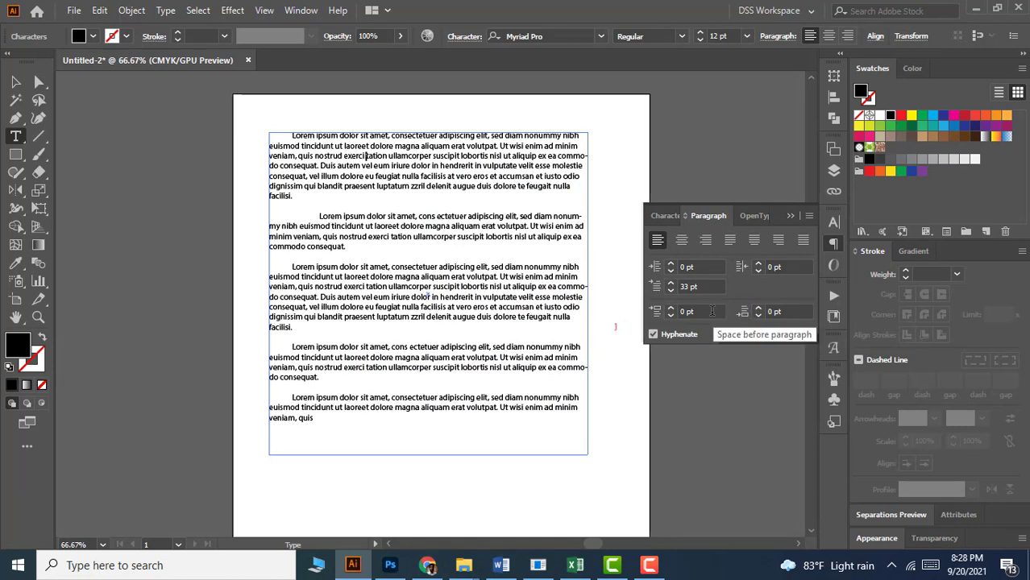
Hide the Paragraph panel's extra options and show them again to reach the space before and after settings
left_click(809, 215)
left_click(704, 224)
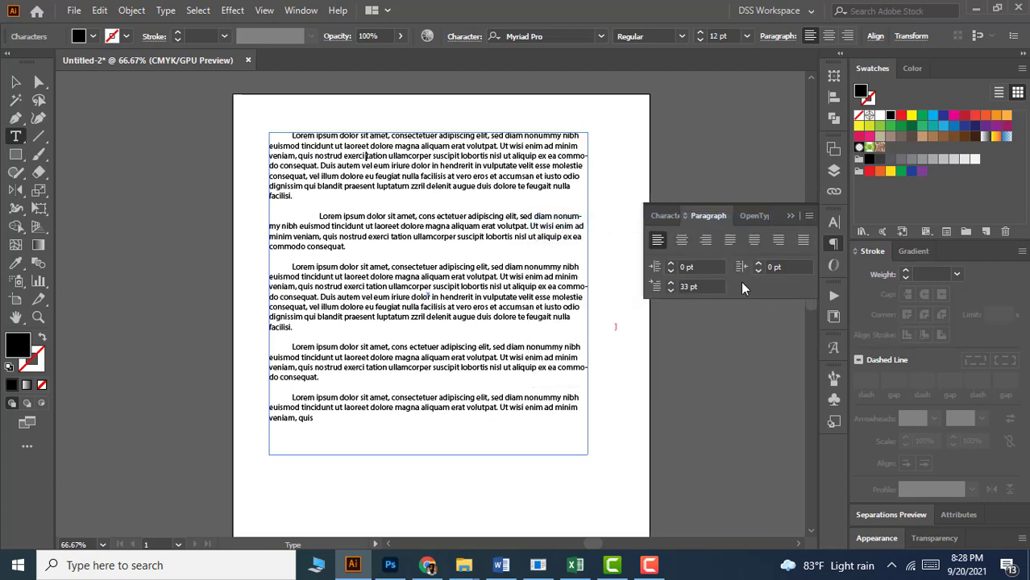
left_click(809, 216)
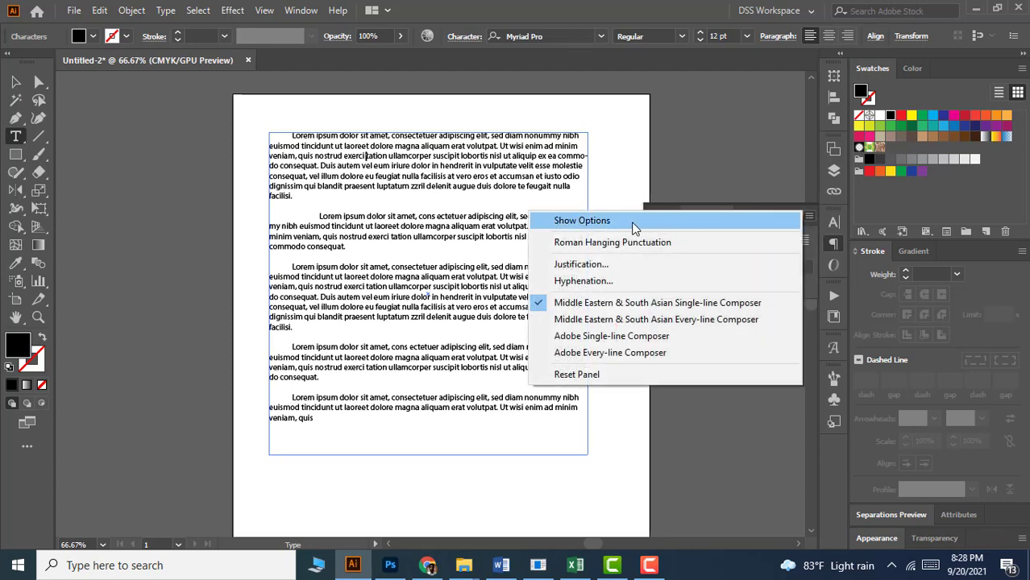
left_click(634, 221)
left_click(709, 311)
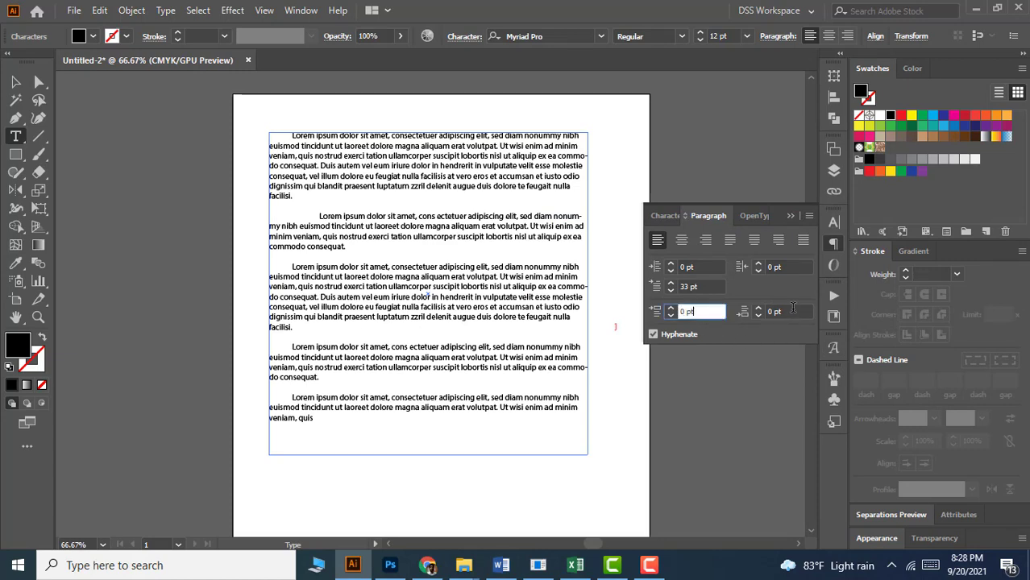
left_click(793, 310)
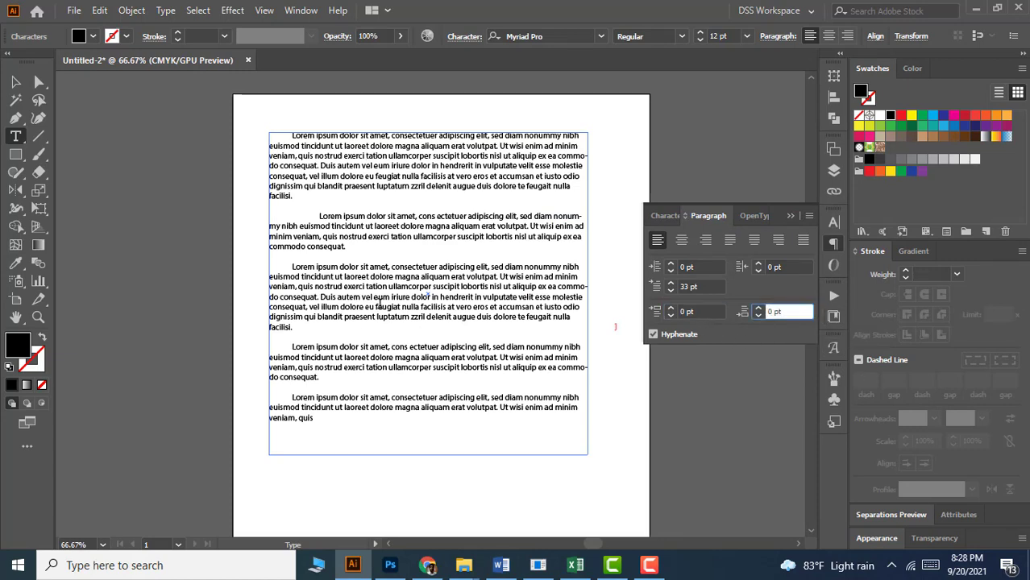
Reset the Paragraph panel to its defaults with no text selected and collapse it
left_click(15, 81)
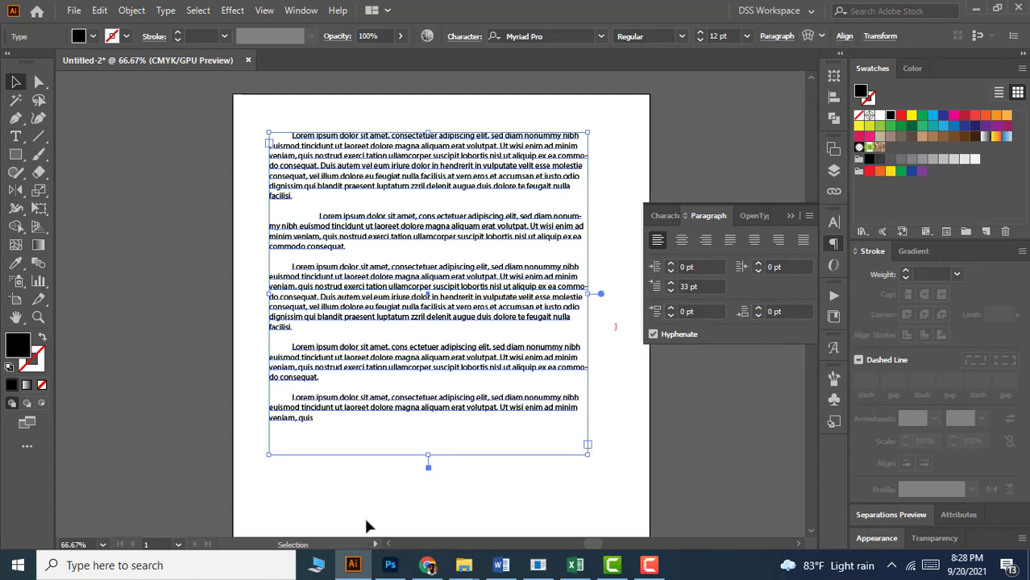
left_click(390, 485)
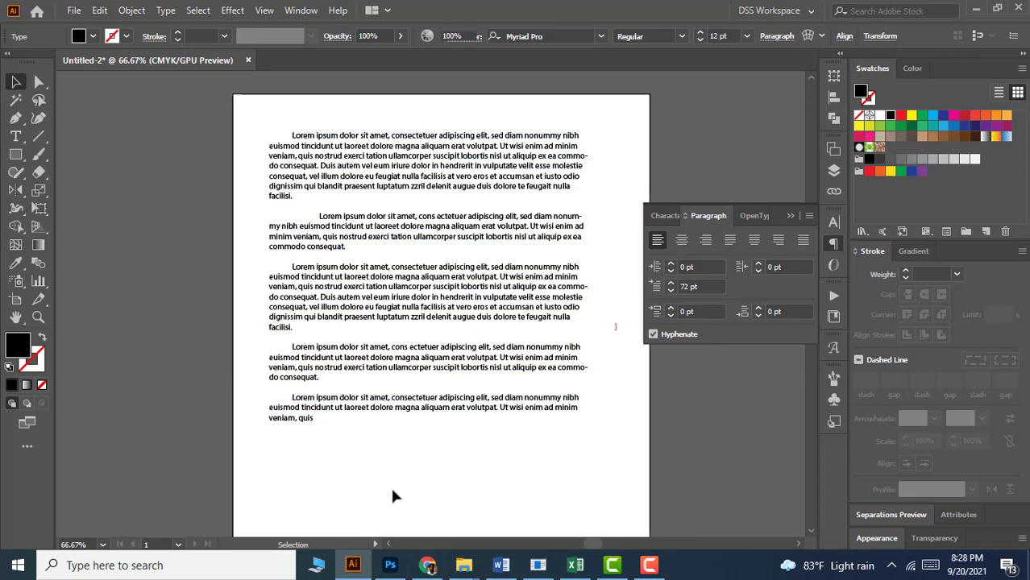
left_click(809, 216)
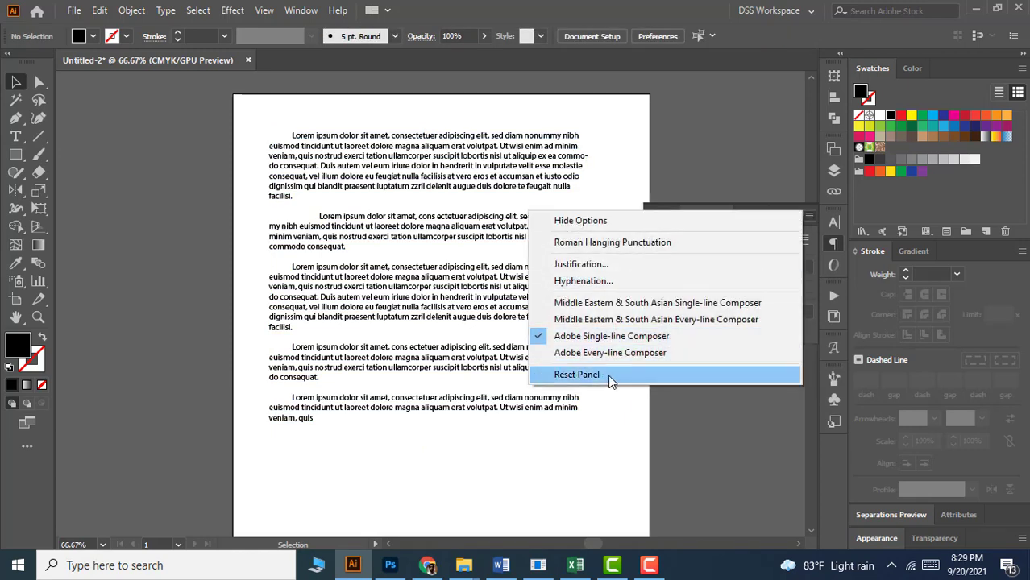
left_click(607, 375)
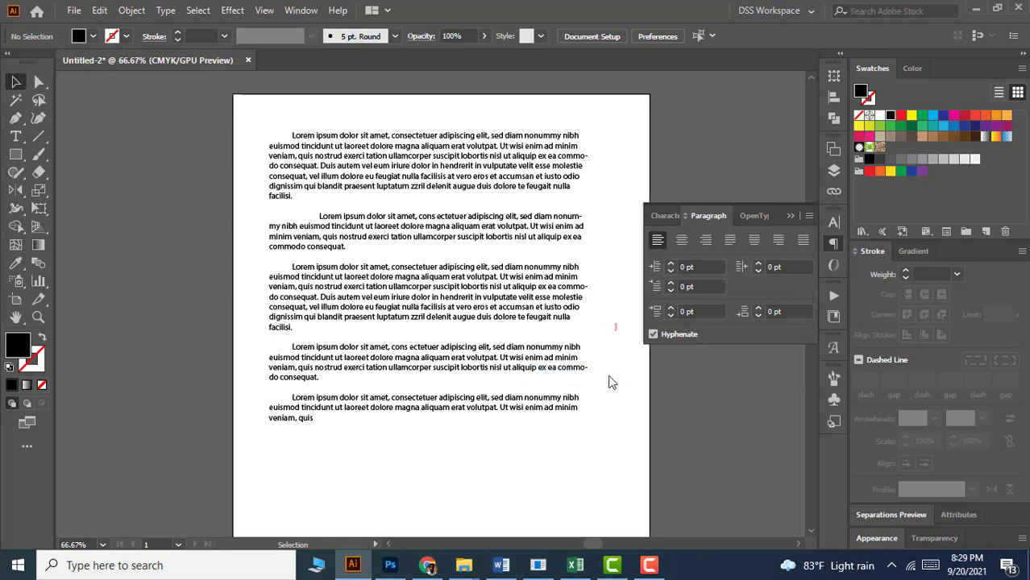
left_click(789, 218)
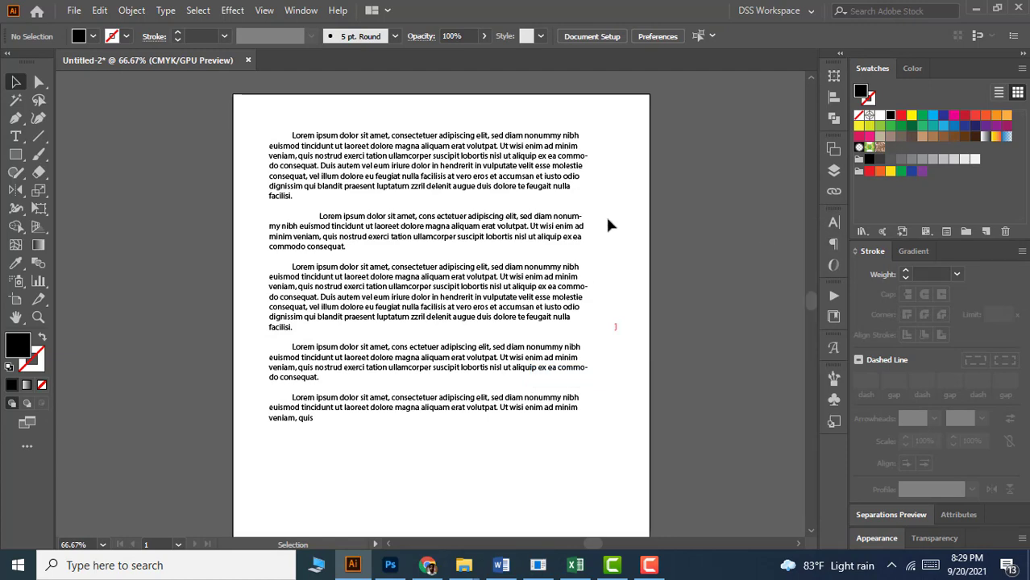
Duplicate the area text block directly below the original on the page, and delete the copy
key("ctrl+minus")
left_click(499, 232)
left_click_drag(499, 232, 520, 477)
scroll(513, 217, "down", 1)
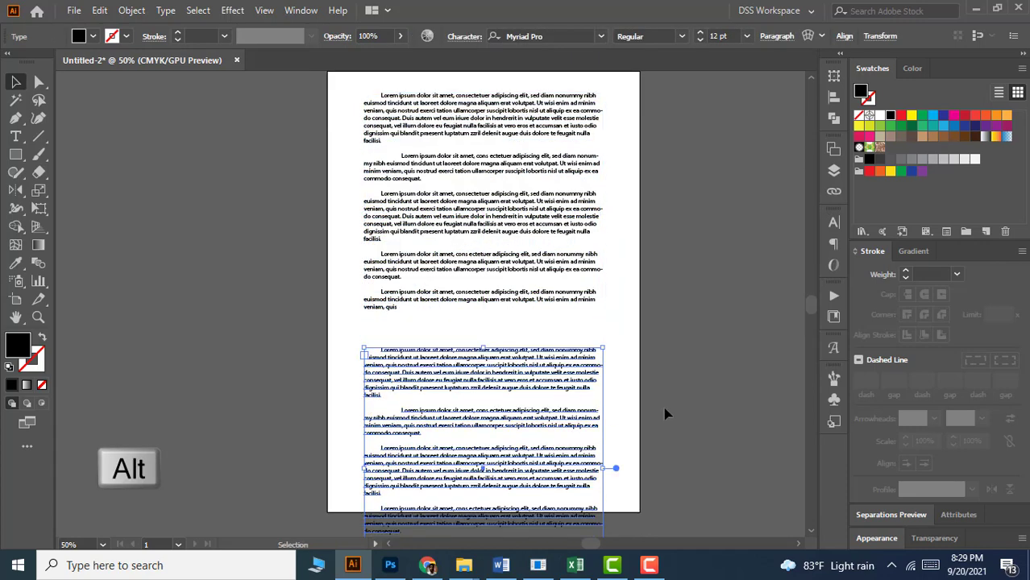
left_click(651, 418)
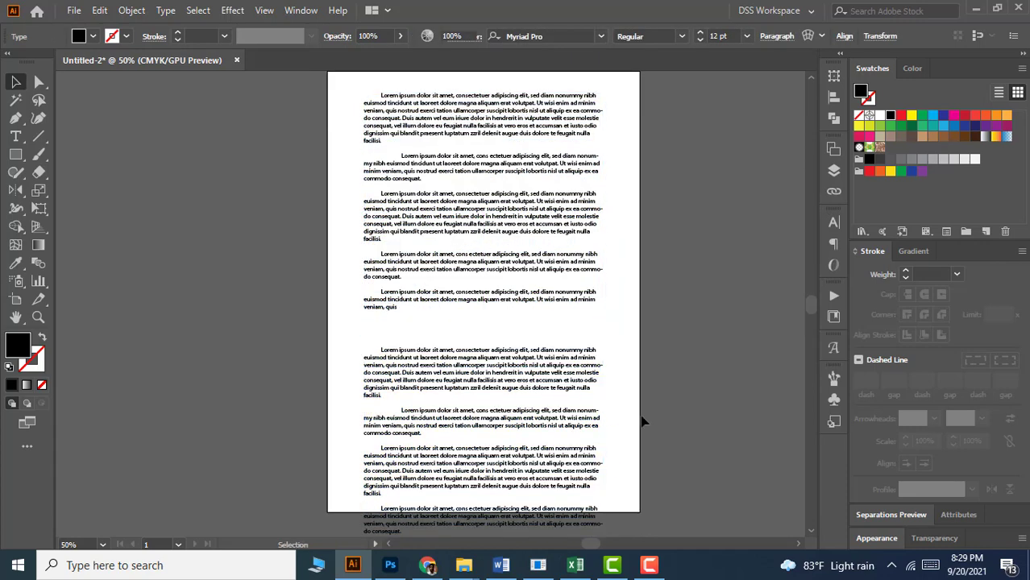
left_click(483, 371)
key("Delete")
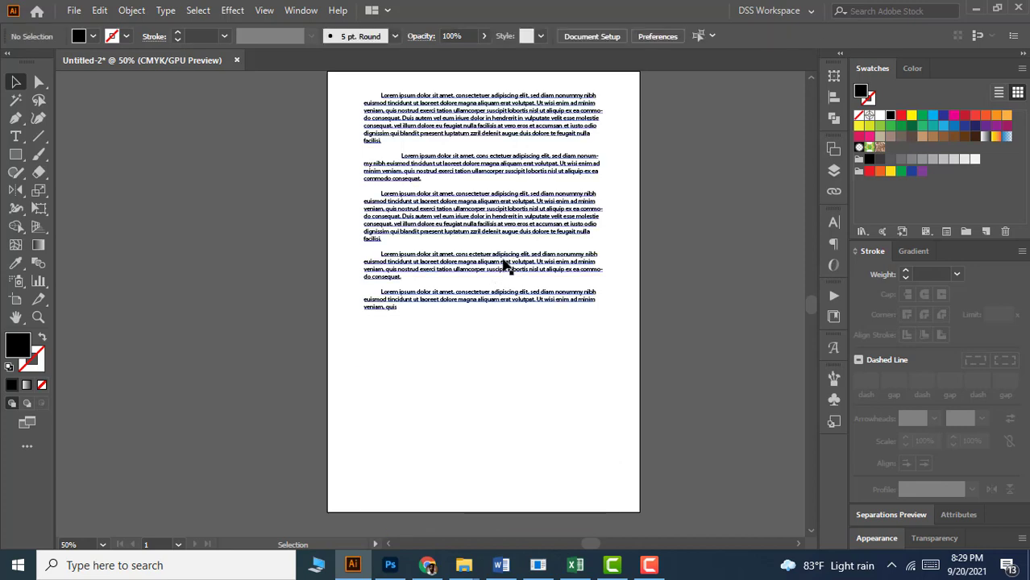
Try yellow, red and dark blue swatch fills on the area text, restore its black fill and deselect it
left_click(532, 250)
left_click(912, 116)
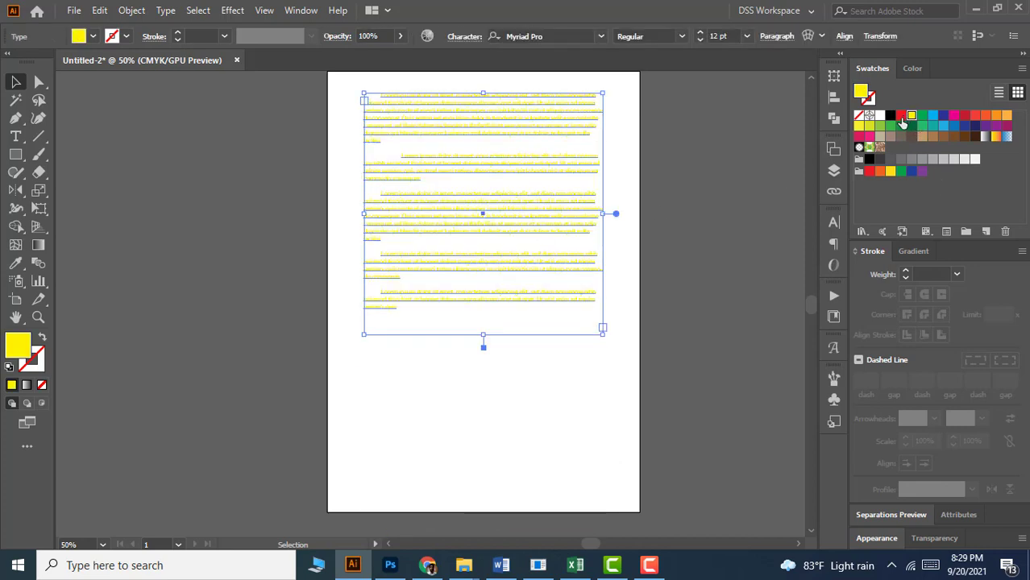
left_click(901, 116)
left_click(941, 121)
left_click(911, 69)
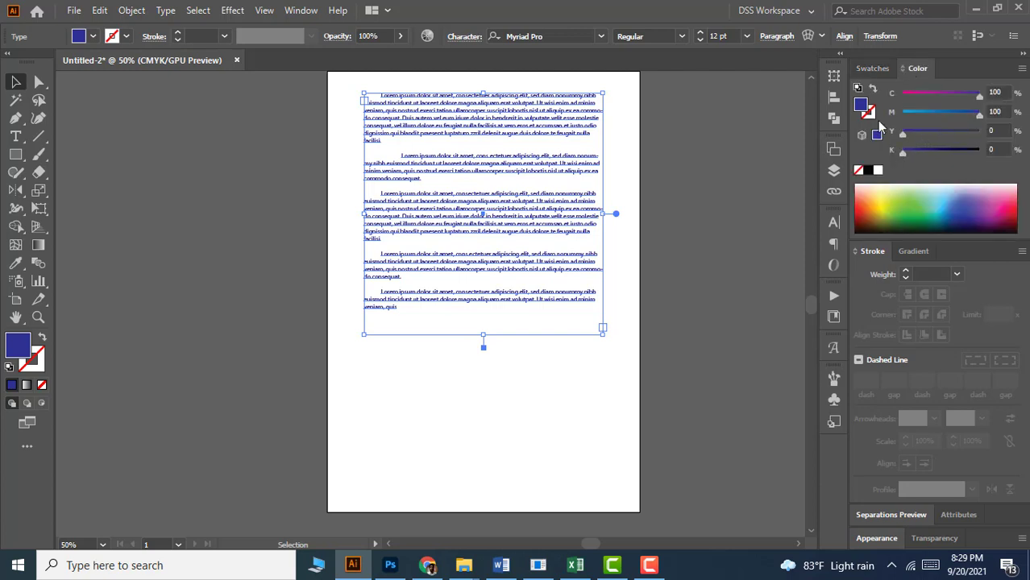
left_click(872, 67)
left_click(890, 116)
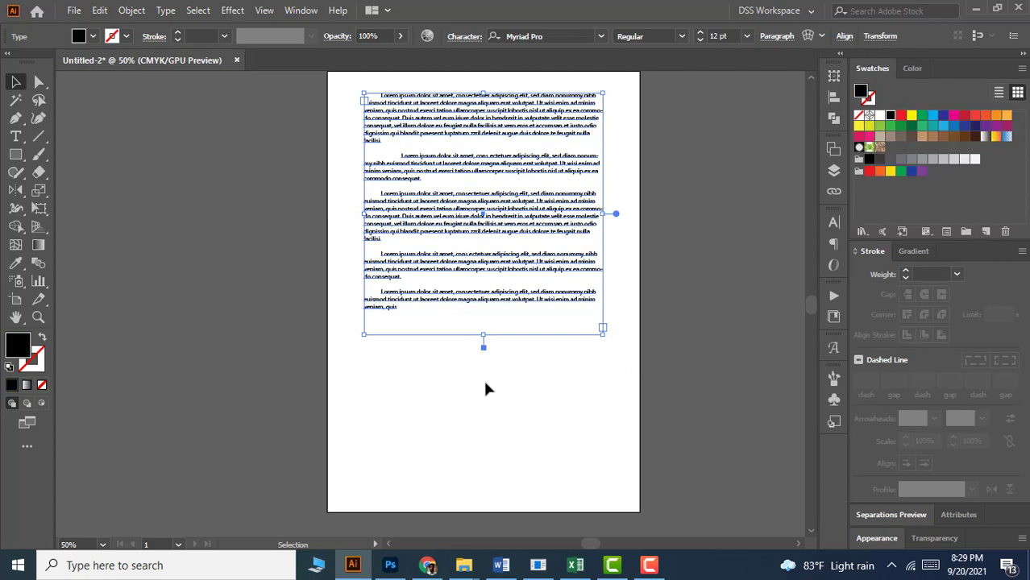
left_click(484, 389)
scroll(525, 382, "up", 1)
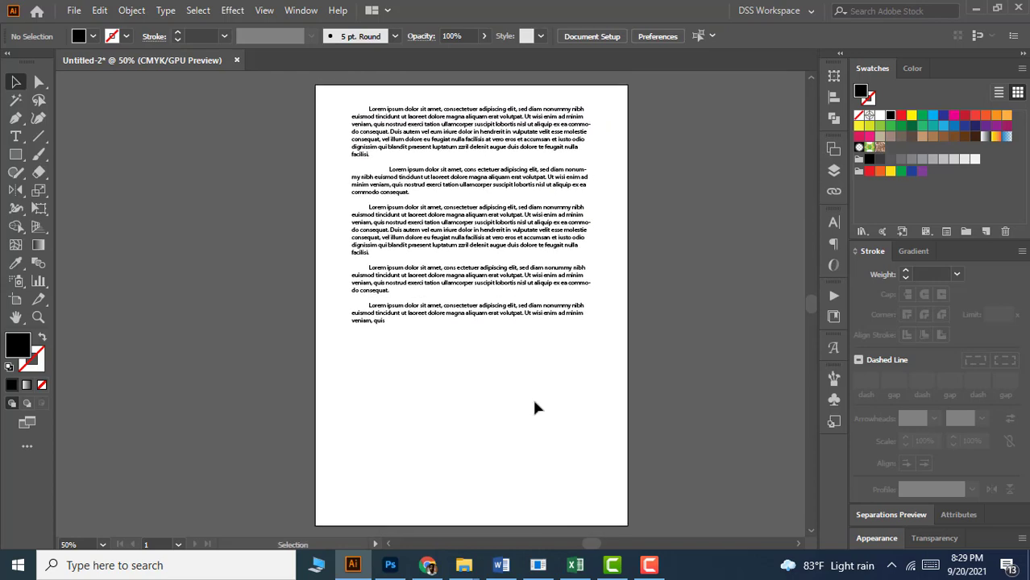